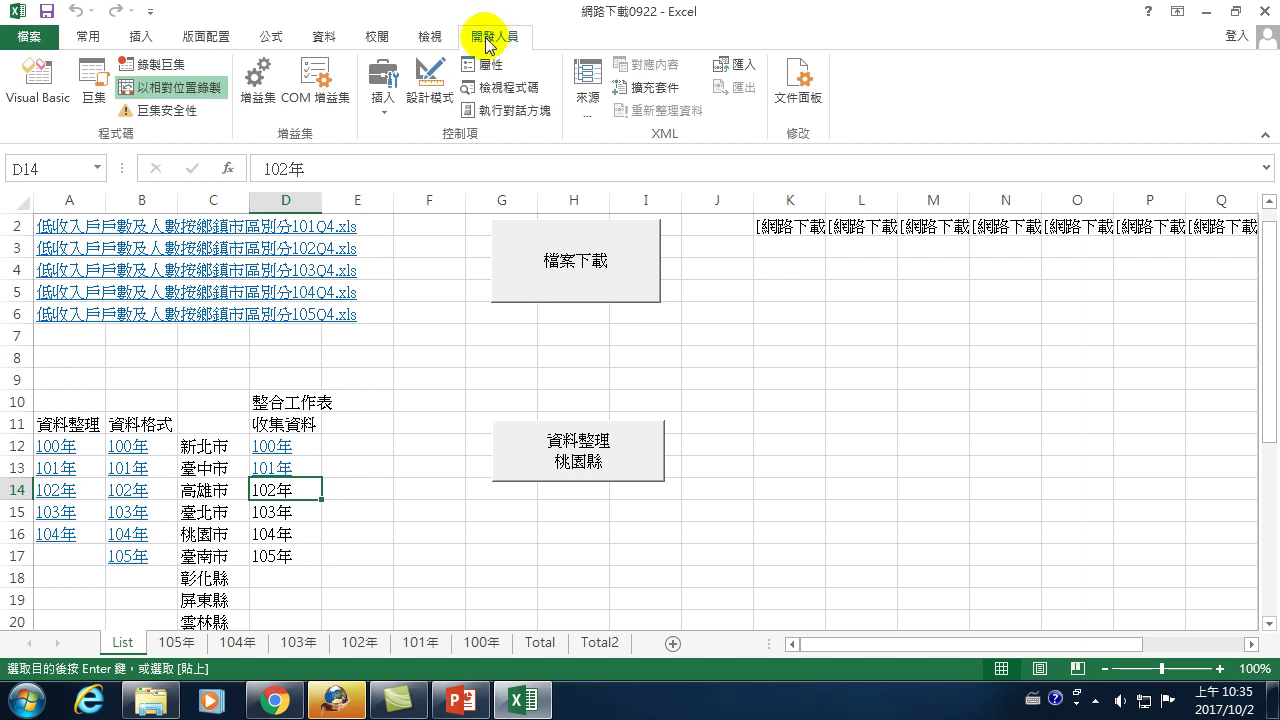
- Open the 收集資料3 macro from the Macros list in the VBA editor and scroll through its code
click(90, 85)
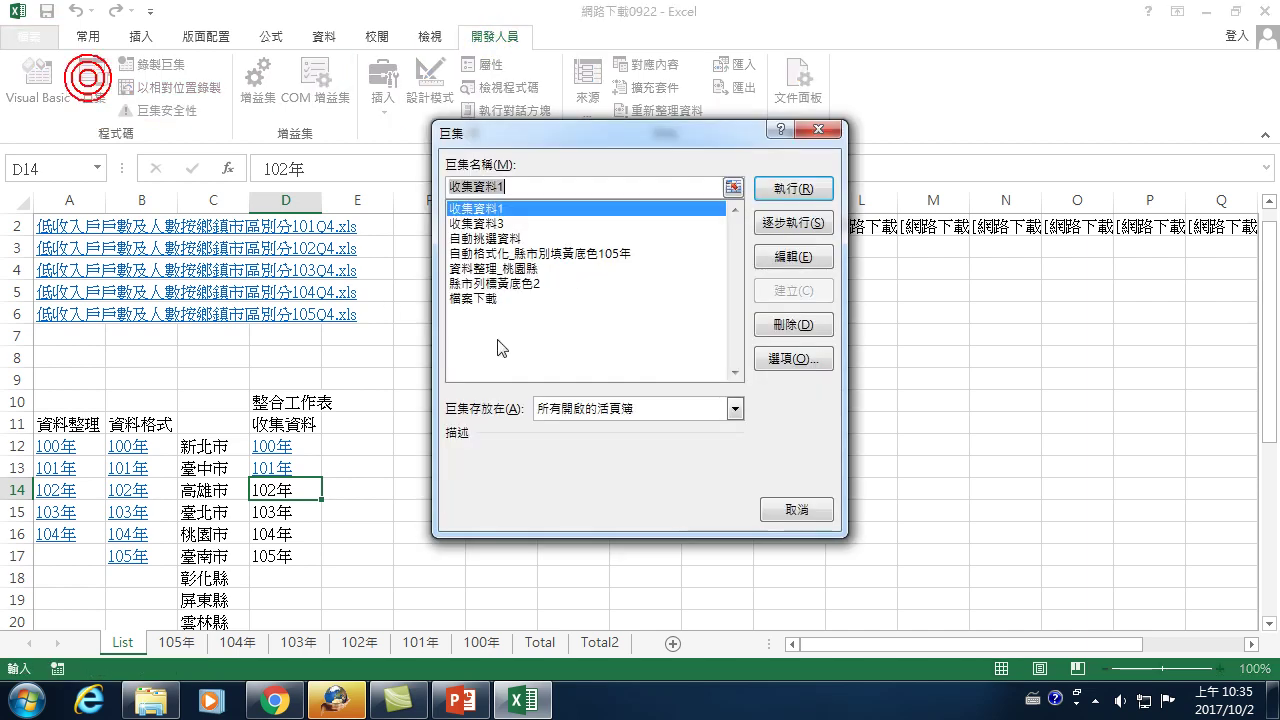
click(476, 223)
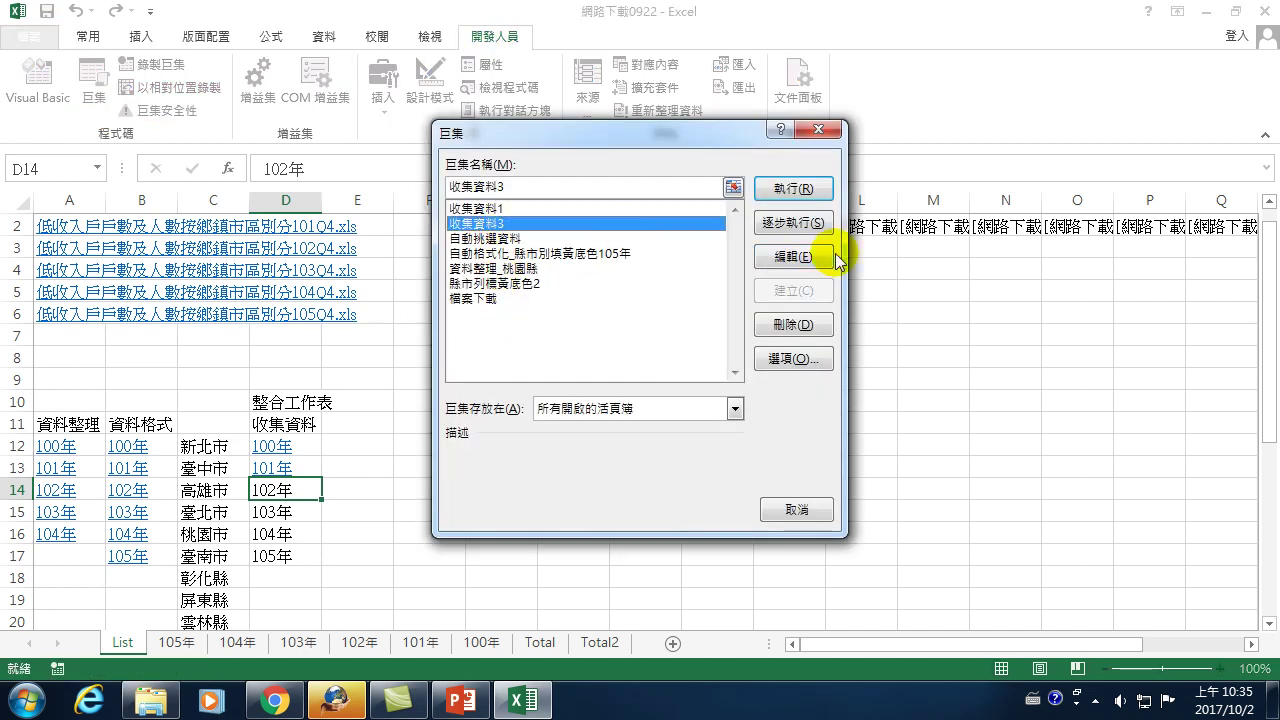
click(818, 256)
scroll(558, 460, down, 2)
scroll(548, 478, down, 1)
scroll(549, 484, down, 2)
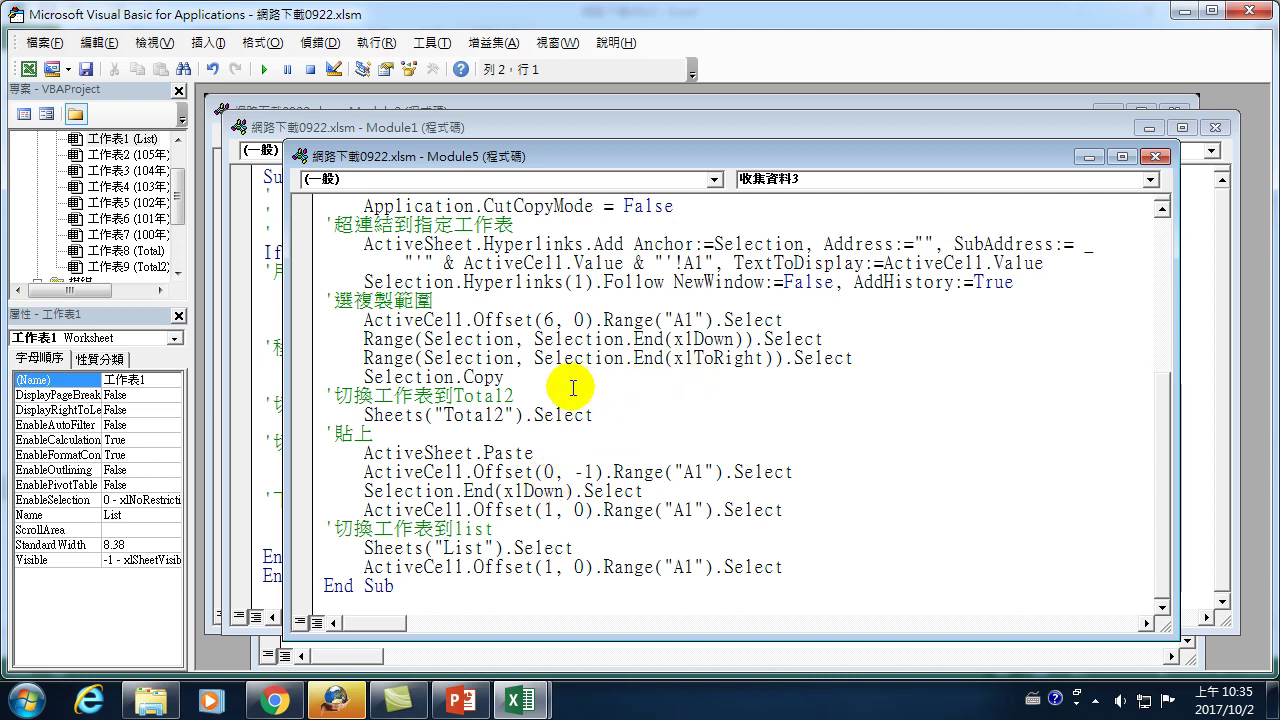
scroll(497, 390, up, 3)
scroll(497, 390, up, 2)
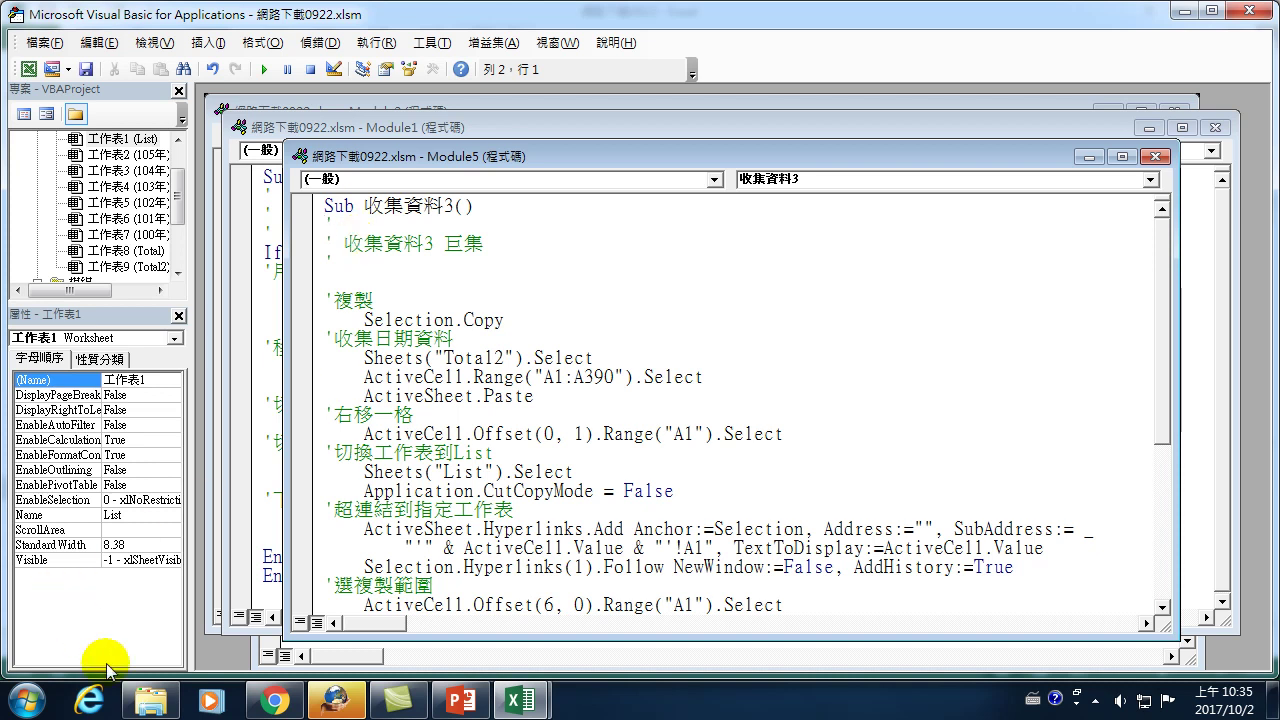
- Back on Excel's List sheet, check the empty cell D18 below the years, then reselect D14
mouse_move(505, 700)
click(370, 592)
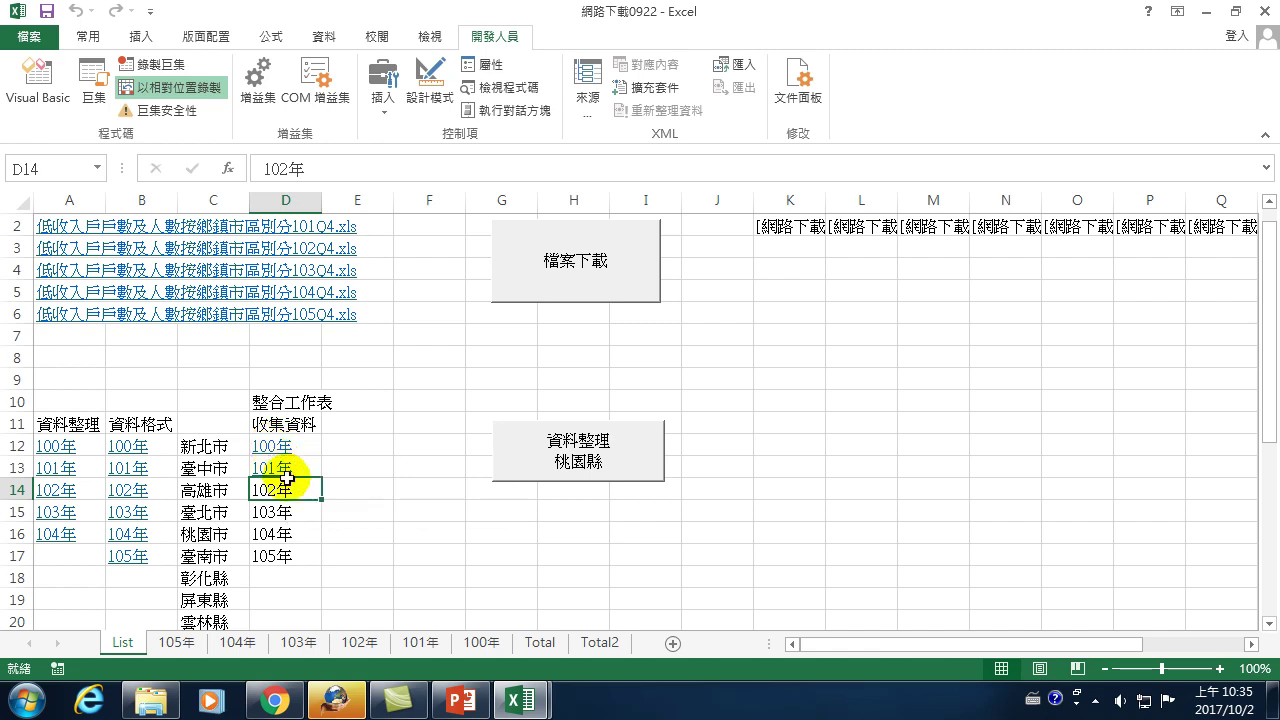
click(270, 575)
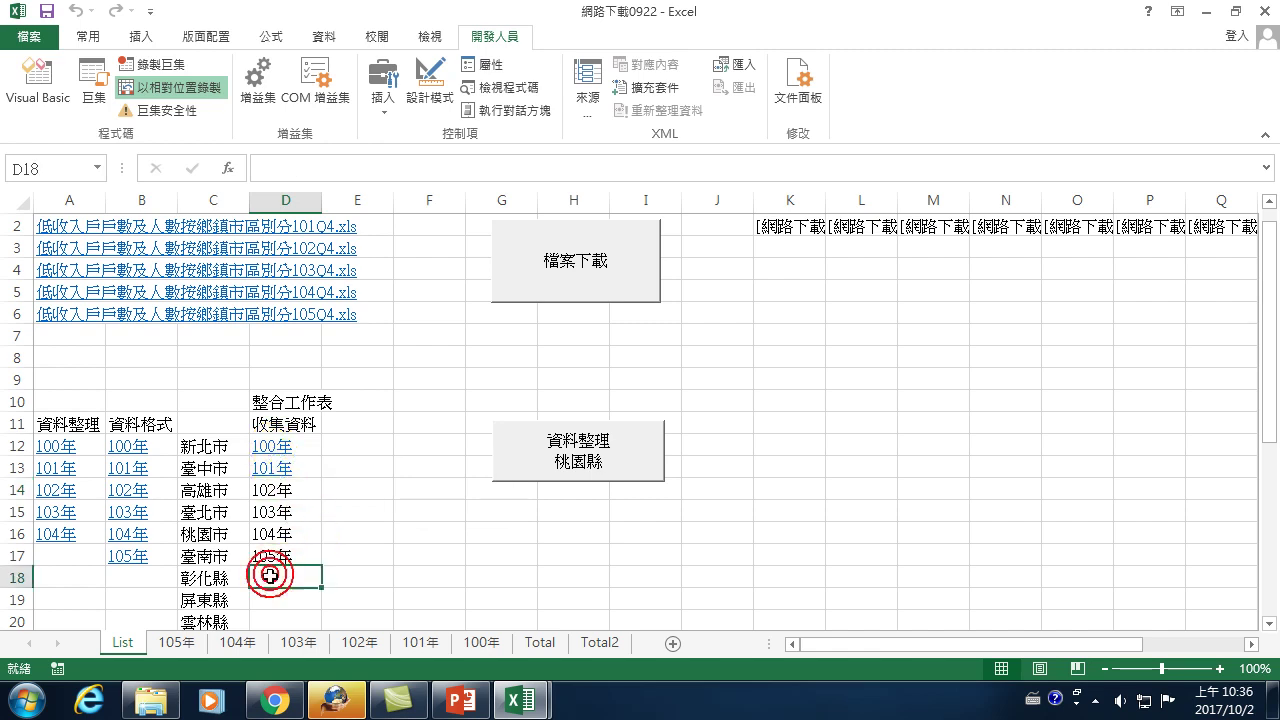
click(277, 492)
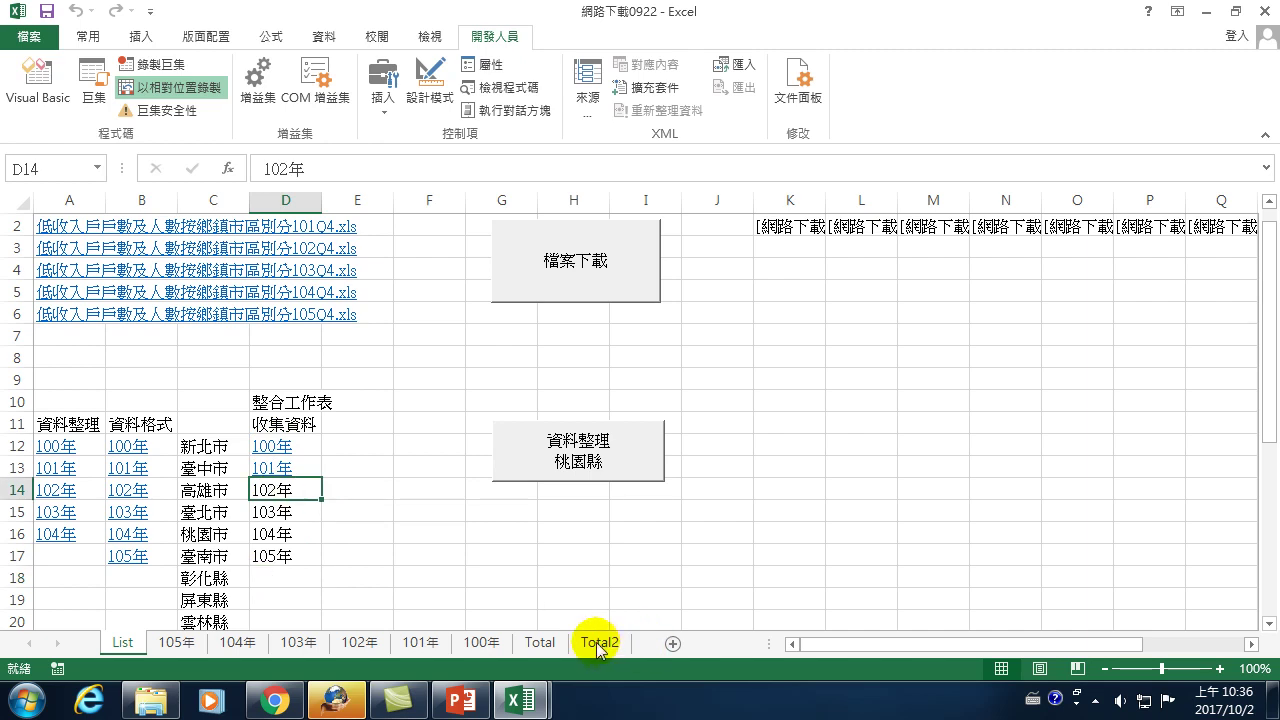
- Insert the line if activecell.Value <> "" at the top of the 收集資料3 code, then return to Excel
mouse_move(520, 700)
click(651, 590)
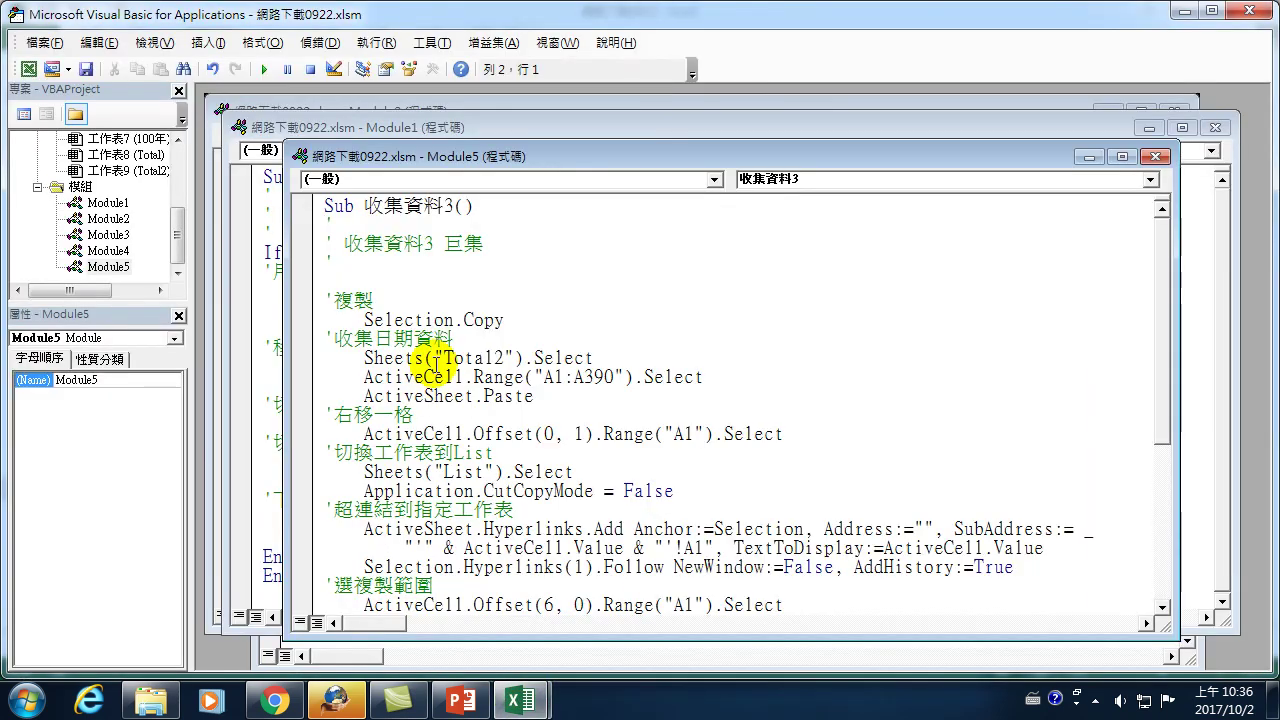
key(Up)
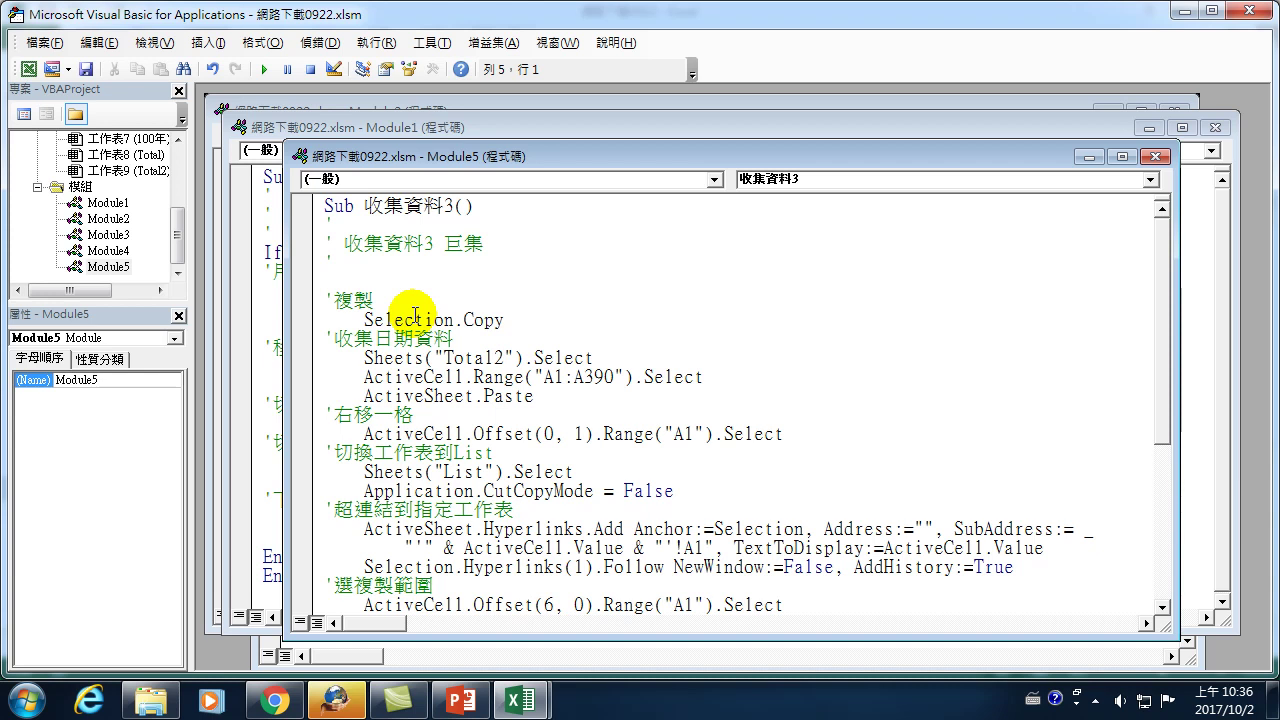
text(if activecel)
text(.value )
text(<>)
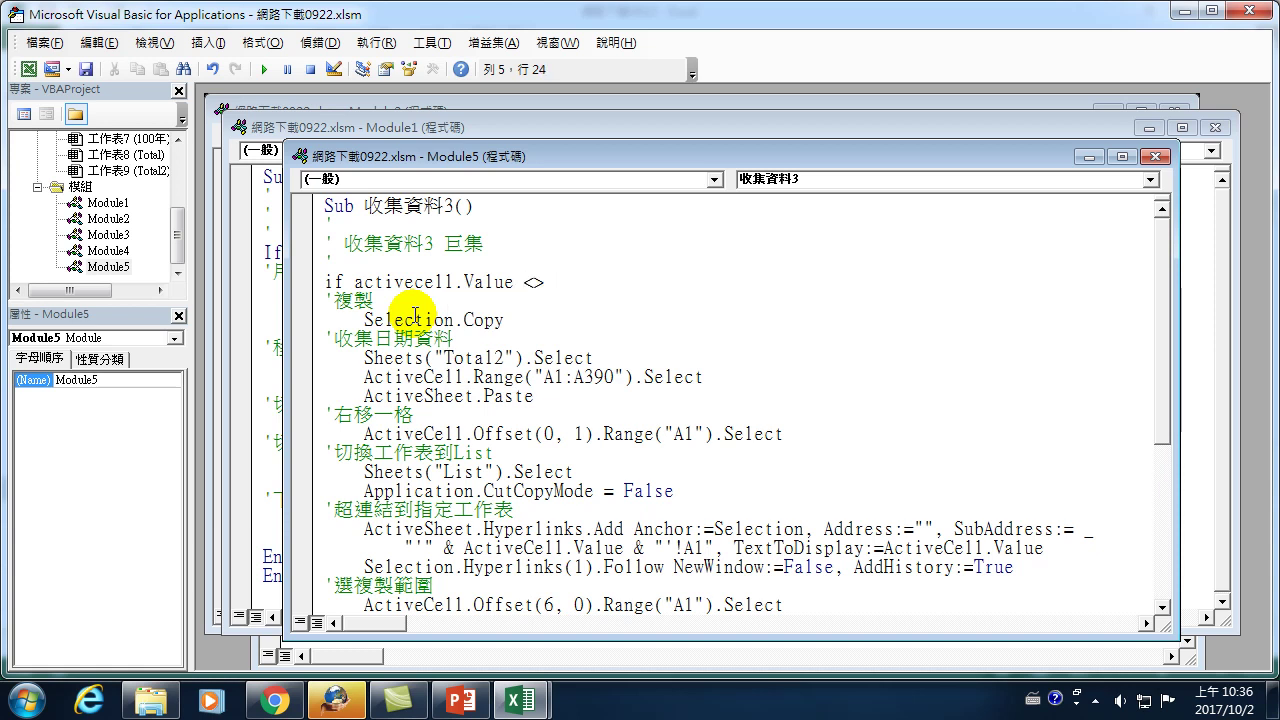
text( "")
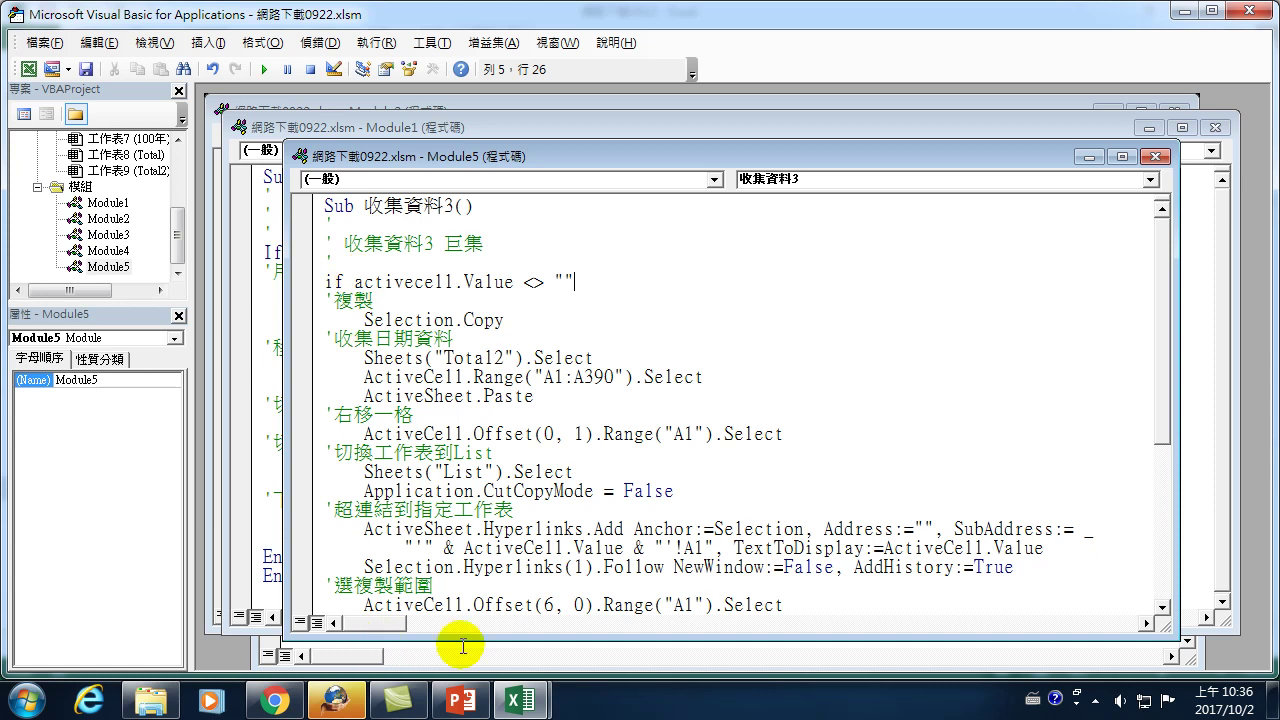
click(518, 700)
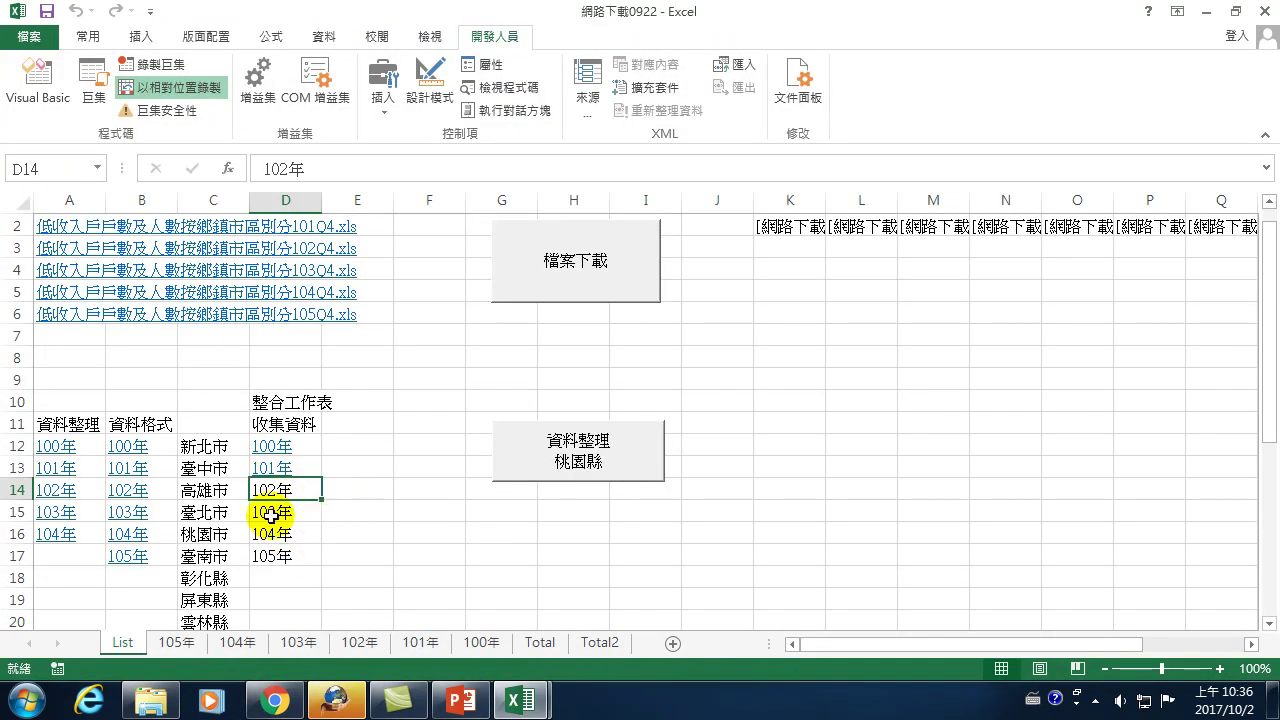
- Open the Start menu's All Programs list and expand the Accessories (附屬應用程式) group
click(27, 700)
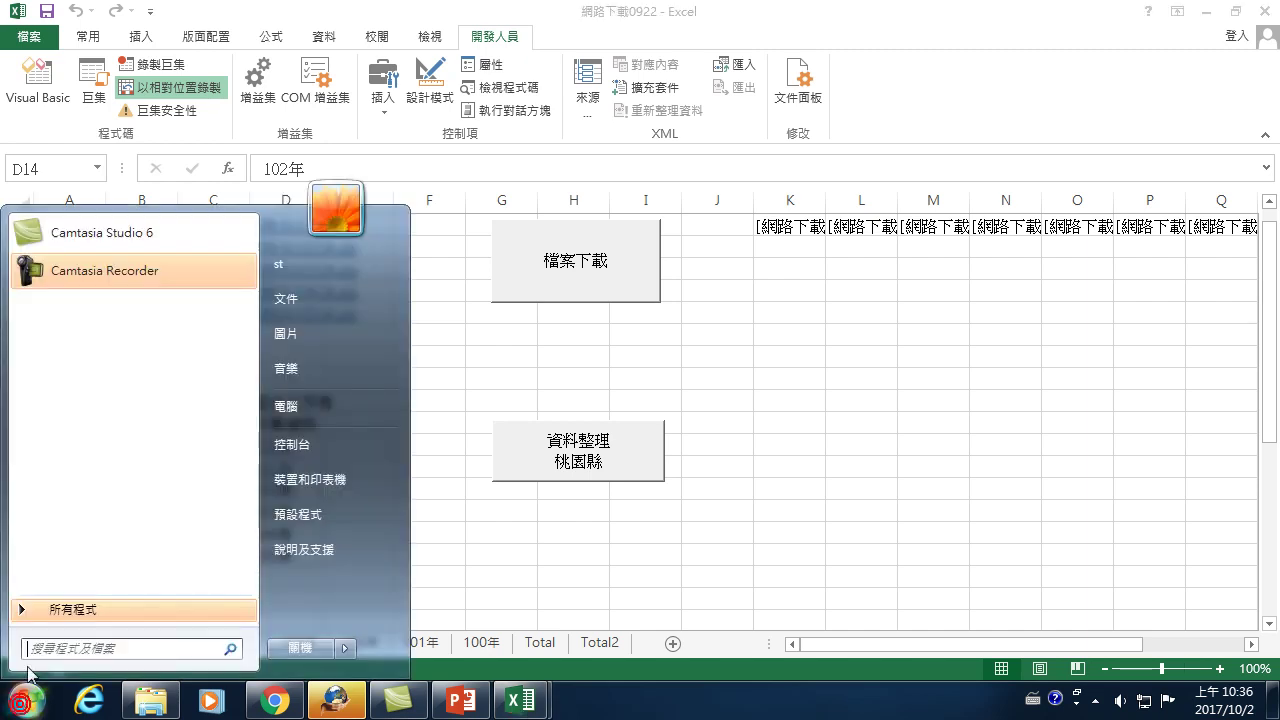
click(88, 609)
scroll(84, 459, down, 3)
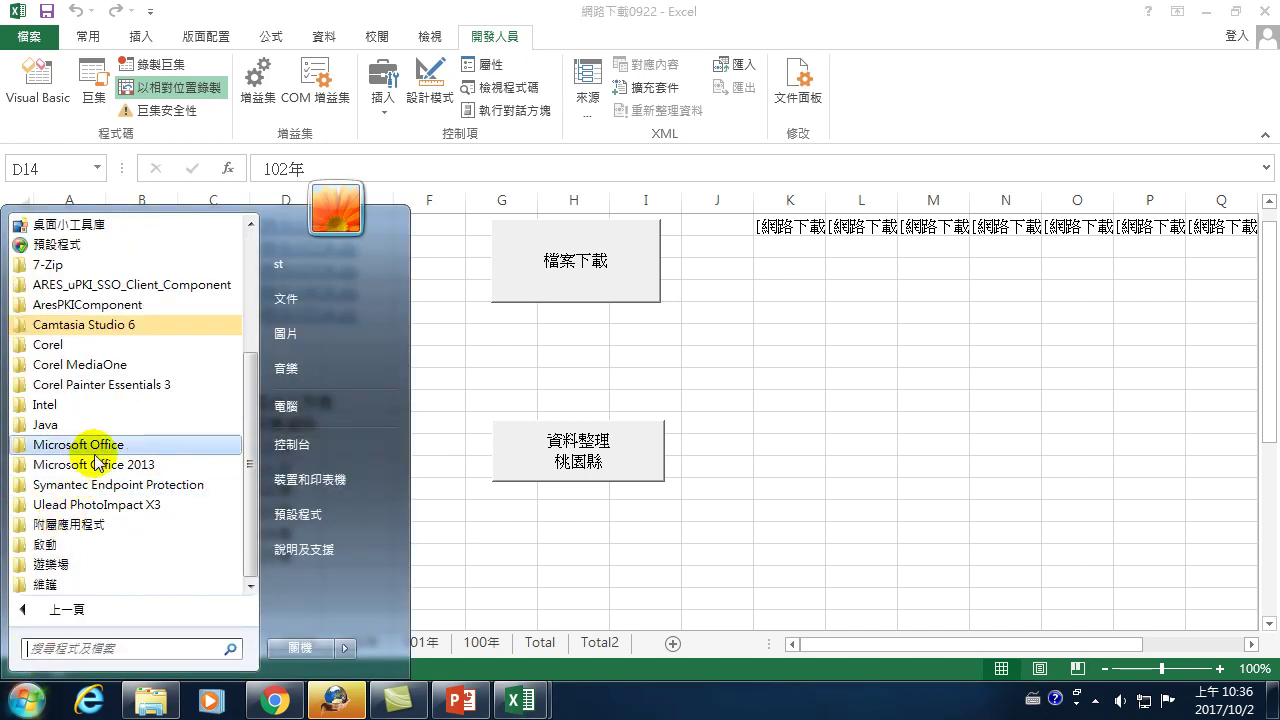
click(75, 525)
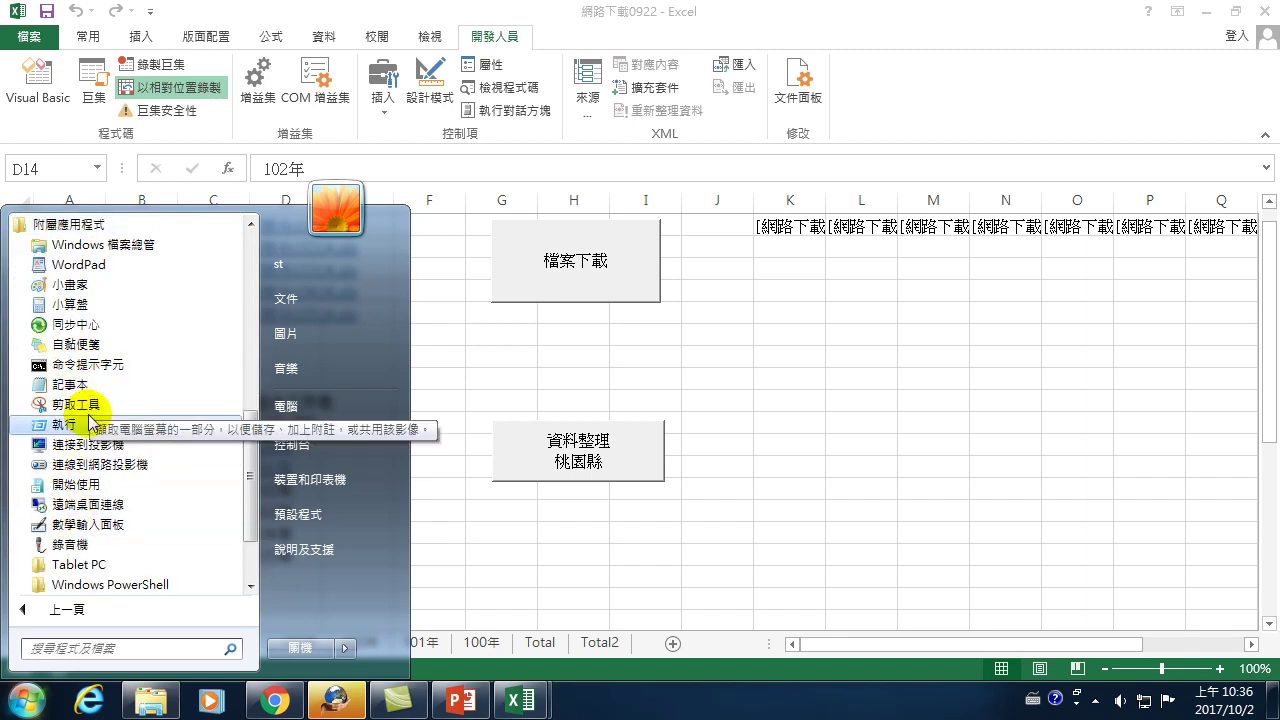
- Launch Notepad, set its font size to 16, and place it beside the Excel year list
click(72, 386)
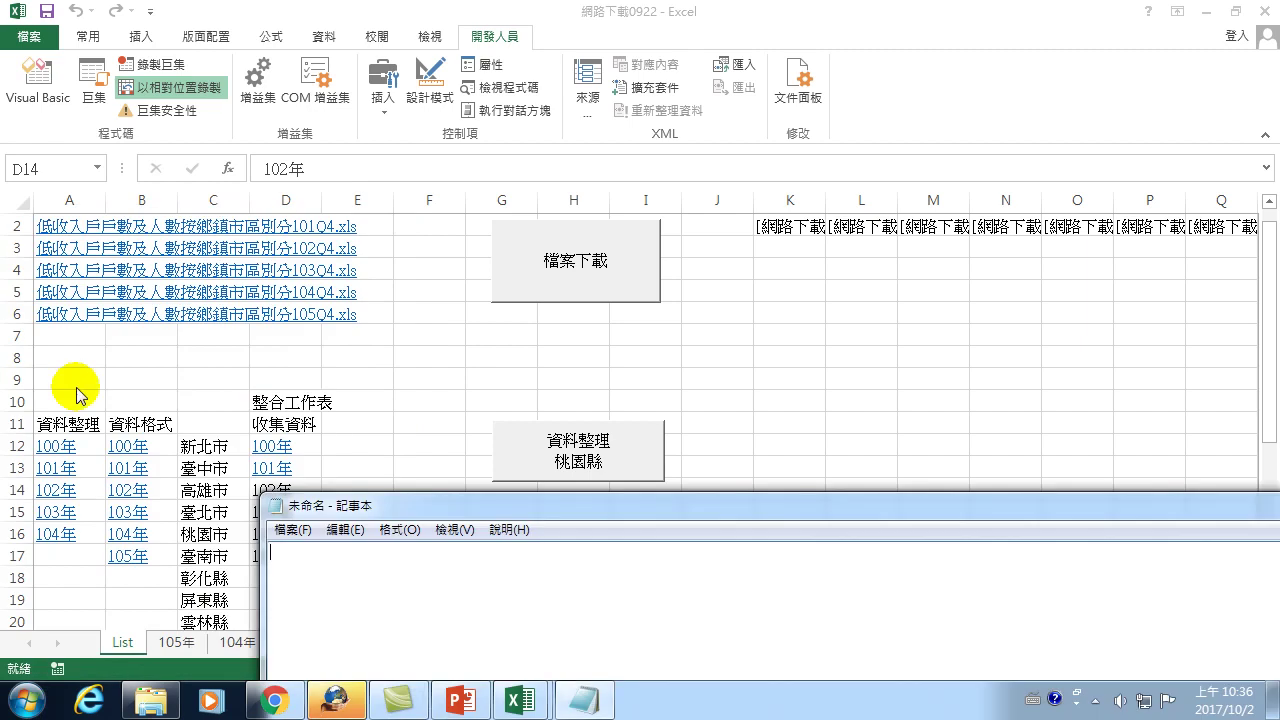
drag(527, 506, 590, 231)
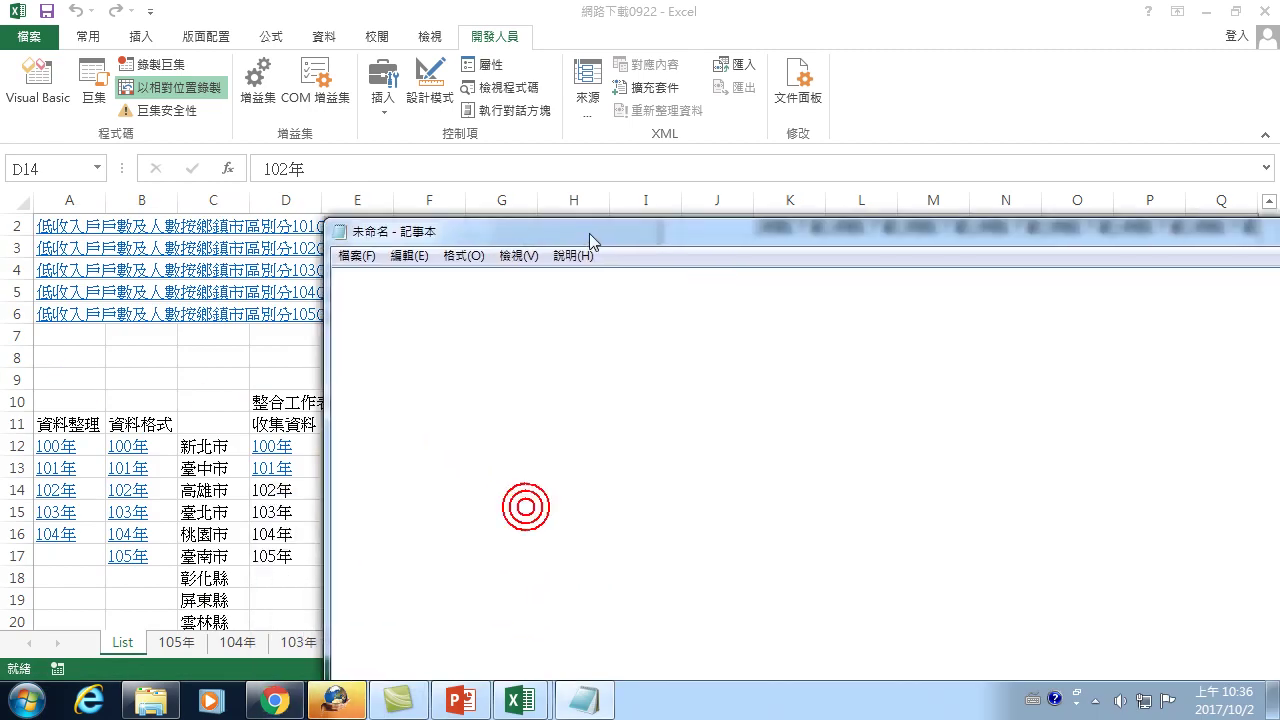
click(510, 255)
mouse_move(463, 255)
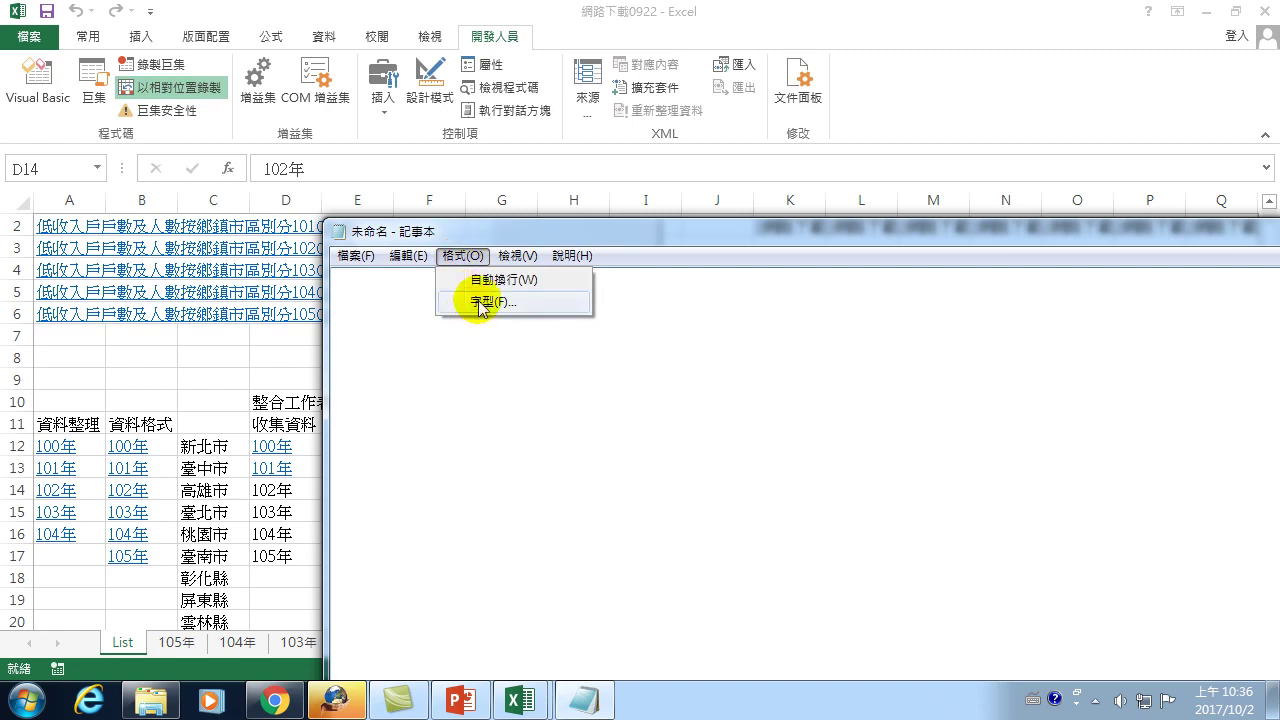
click(483, 298)
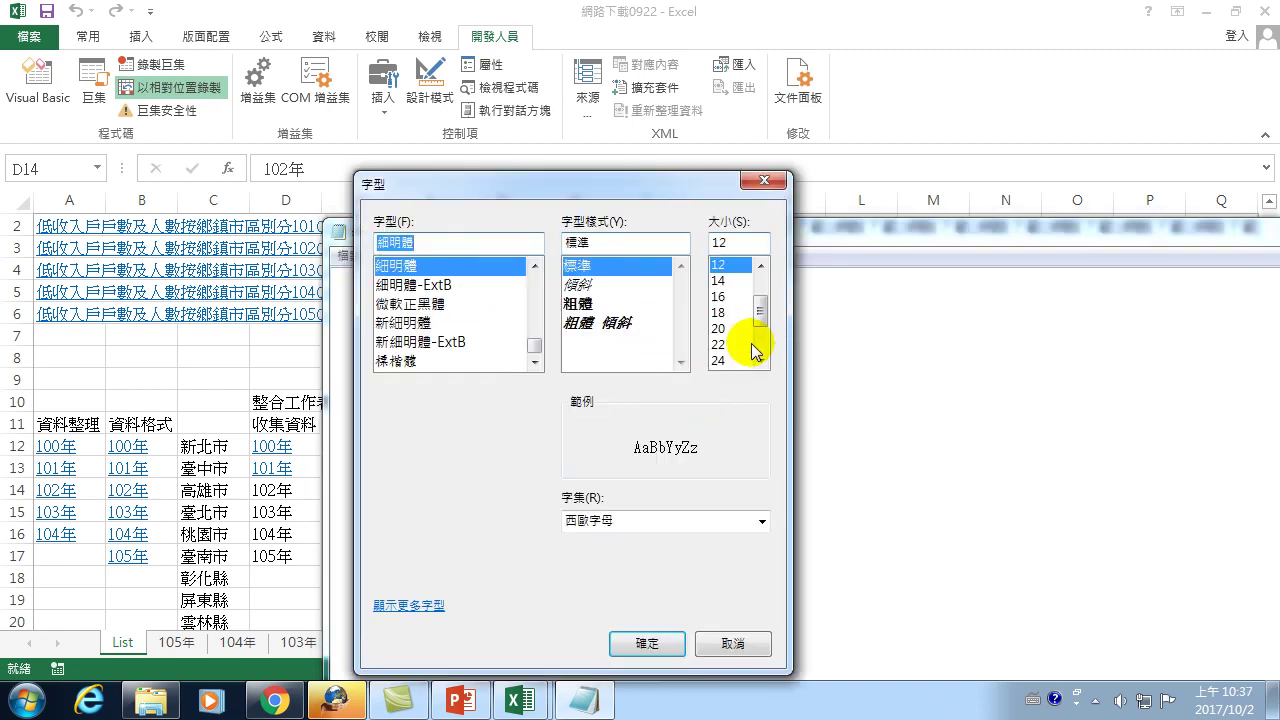
click(718, 296)
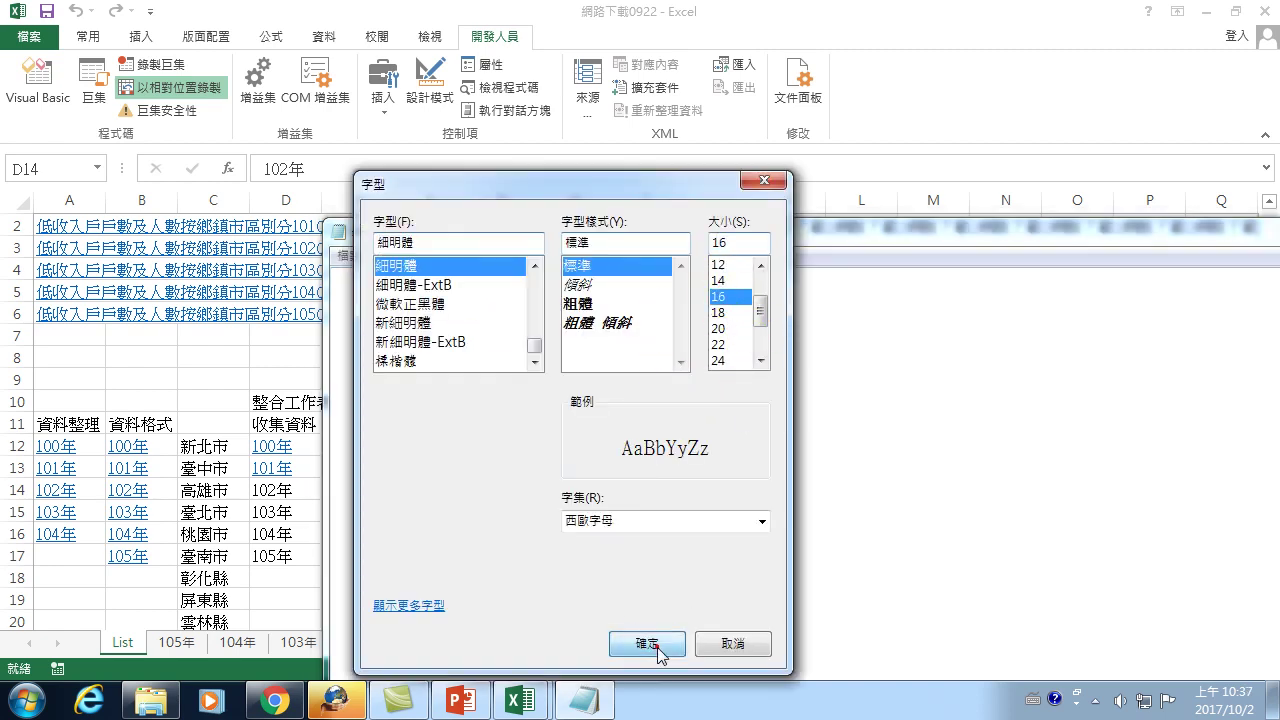
click(650, 645)
drag(571, 237, 688, 225)
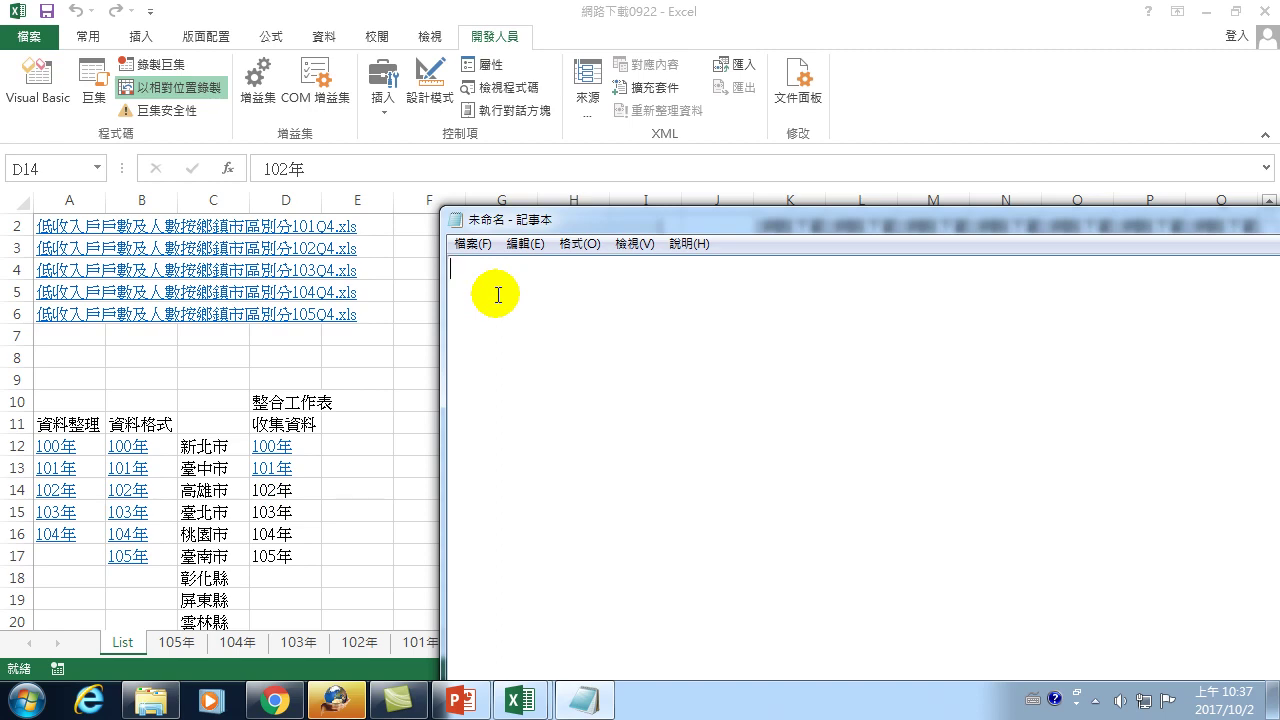
- Type the note 做連續執行，102年做完資料收集，繼續做103年的資料收集， with the Chinese IME
text(0)
key(BackSpace)
key(BackSpace)
key(ctrl+shift)
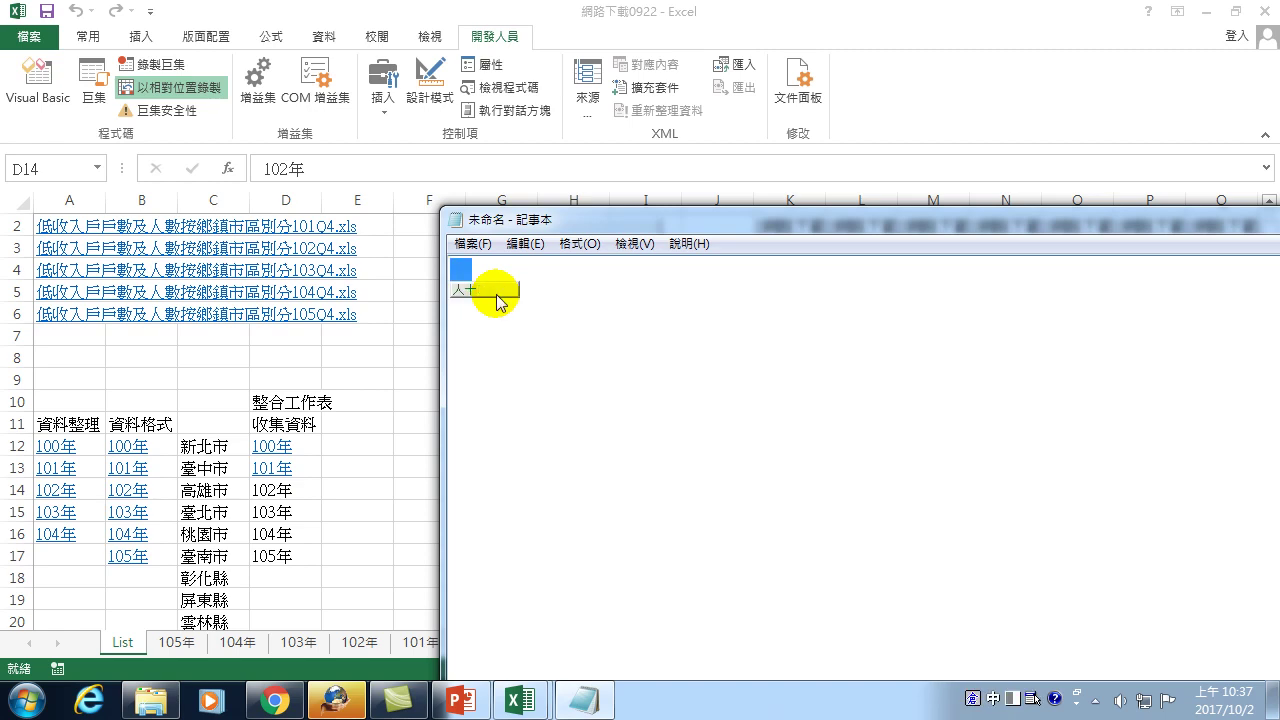
text(做)
text(連女火土)
text(續)
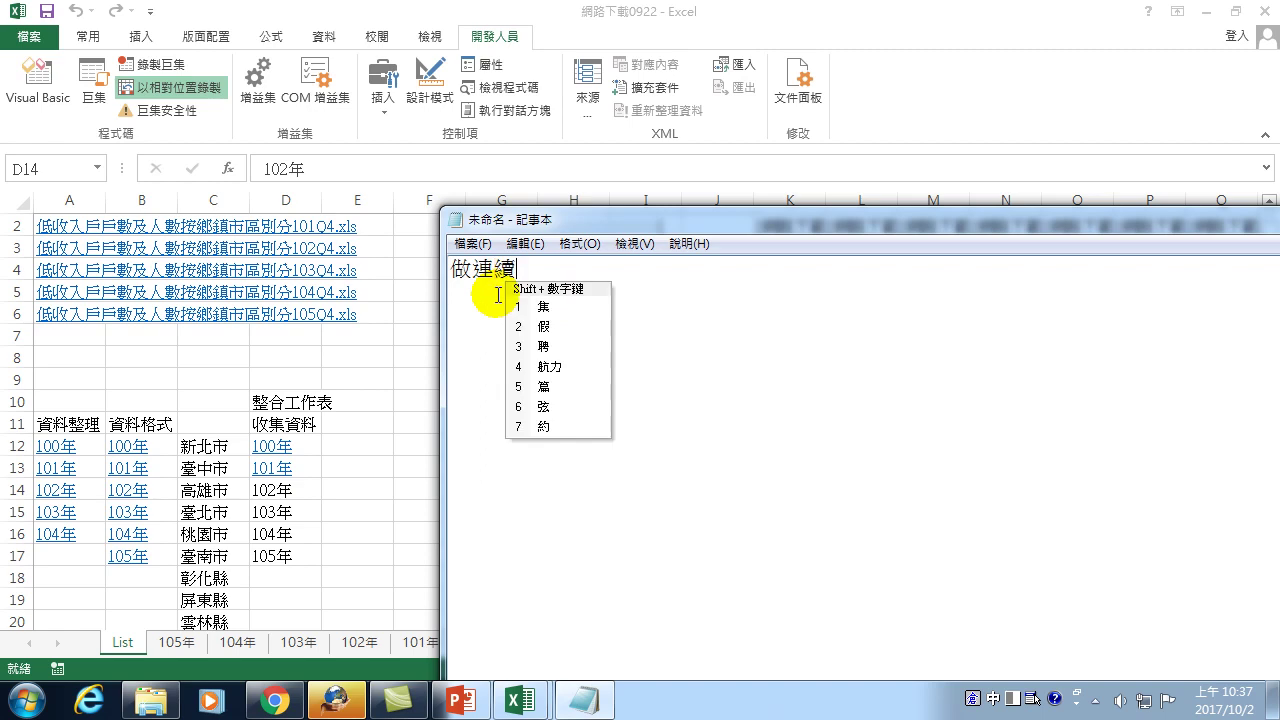
text(執竹人一一行)
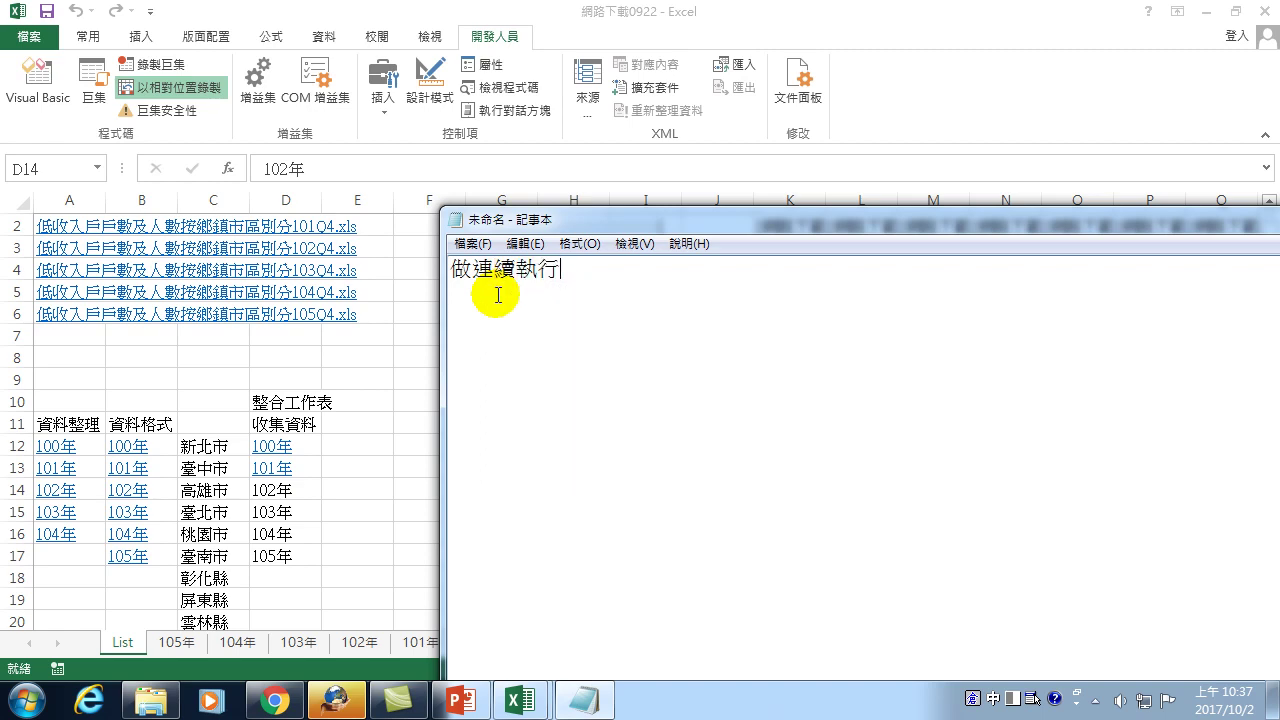
text(02年)
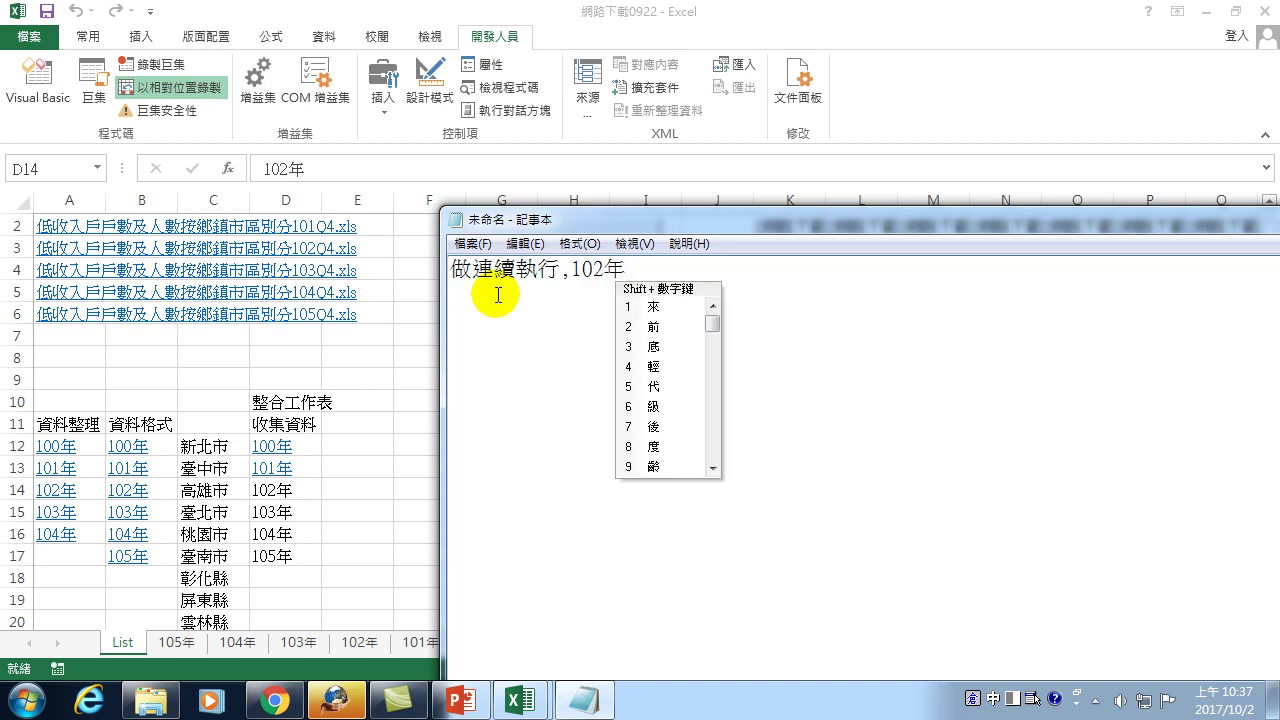
text(做完資料收集,)
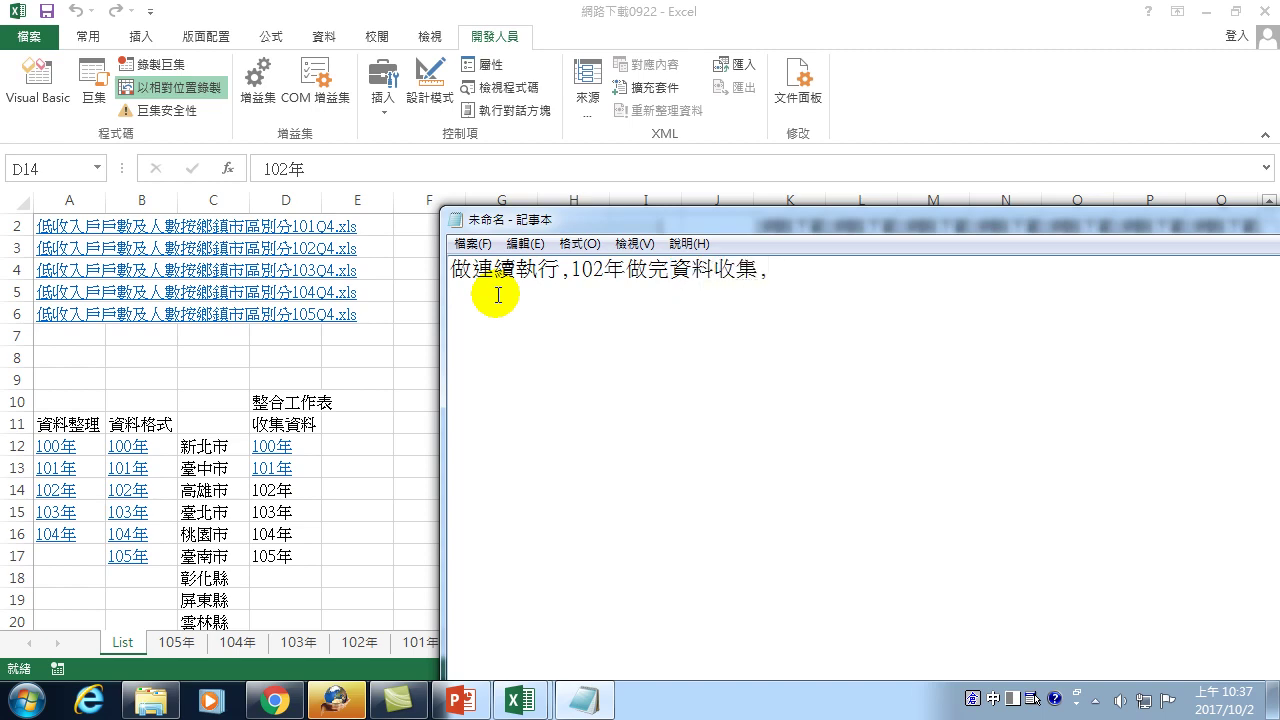
text(繼)
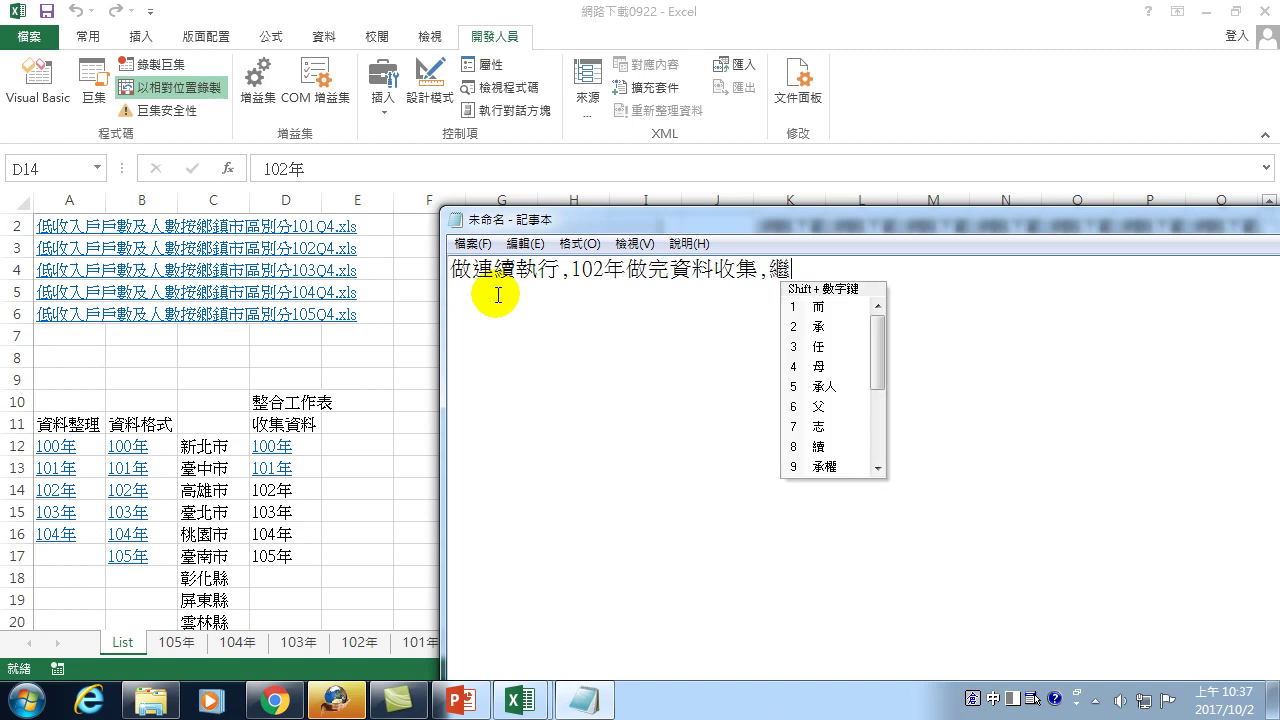
text(續做)
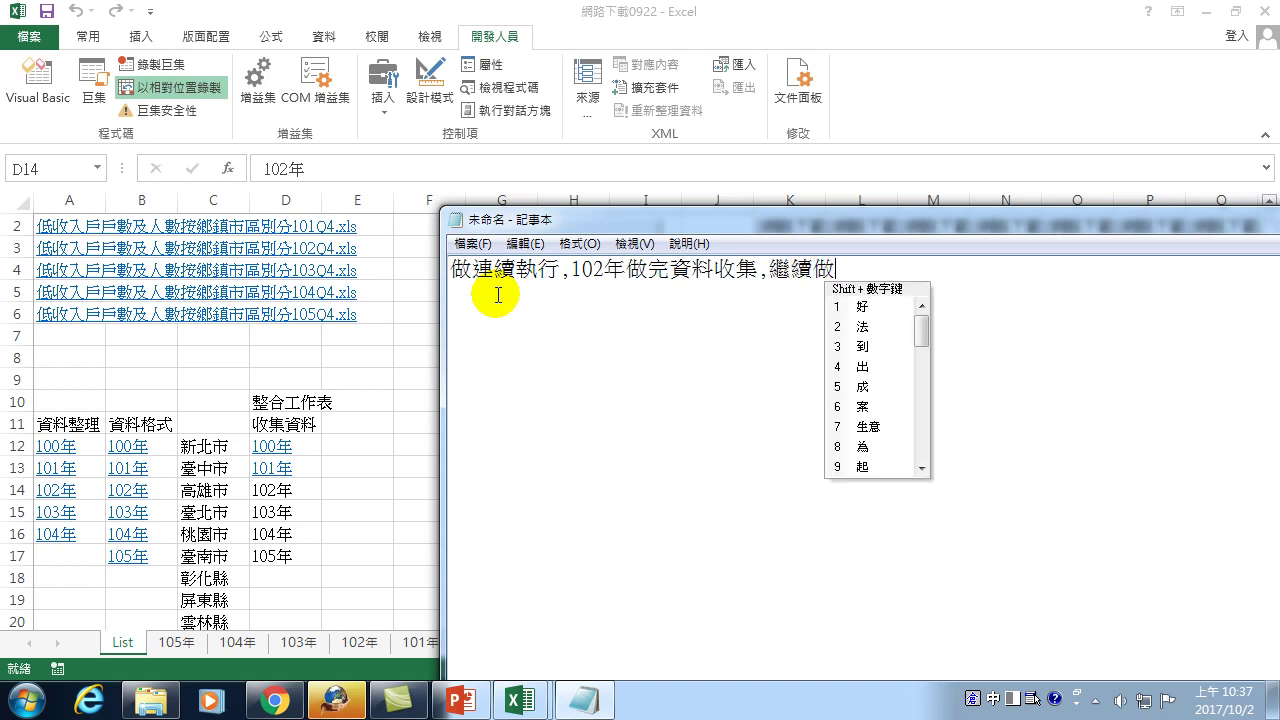
text(103年)
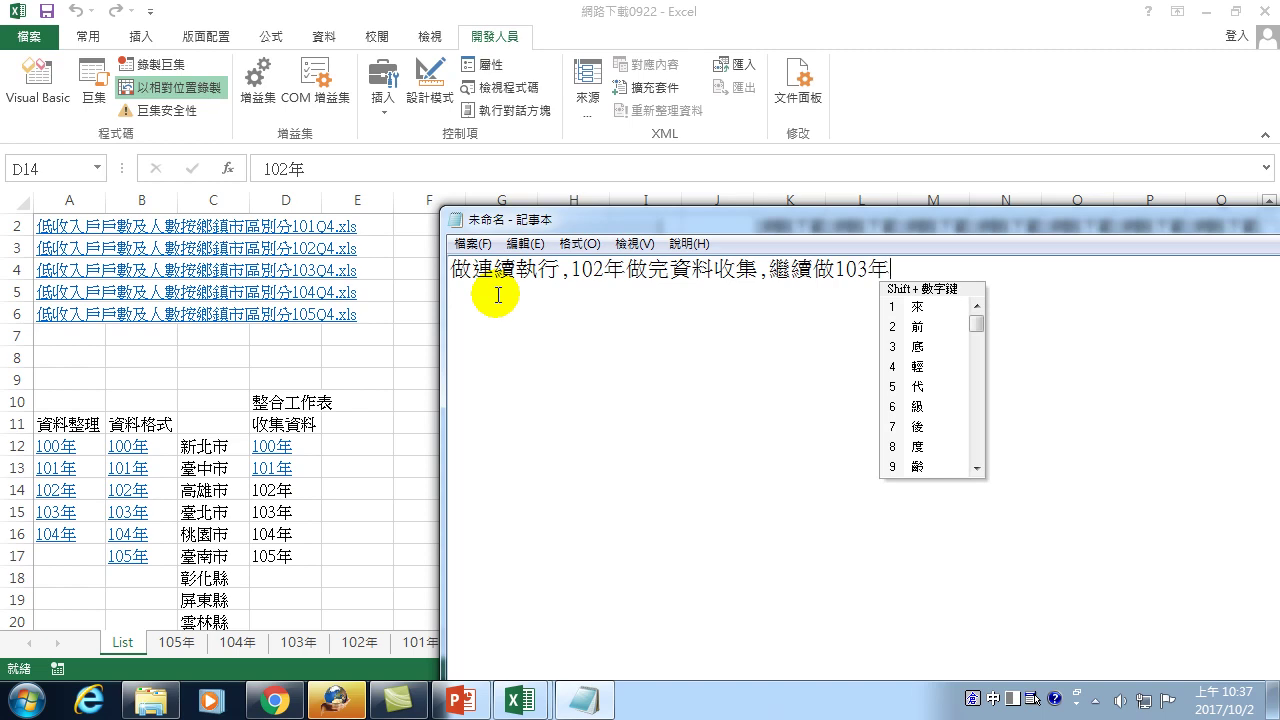
text(的資料)
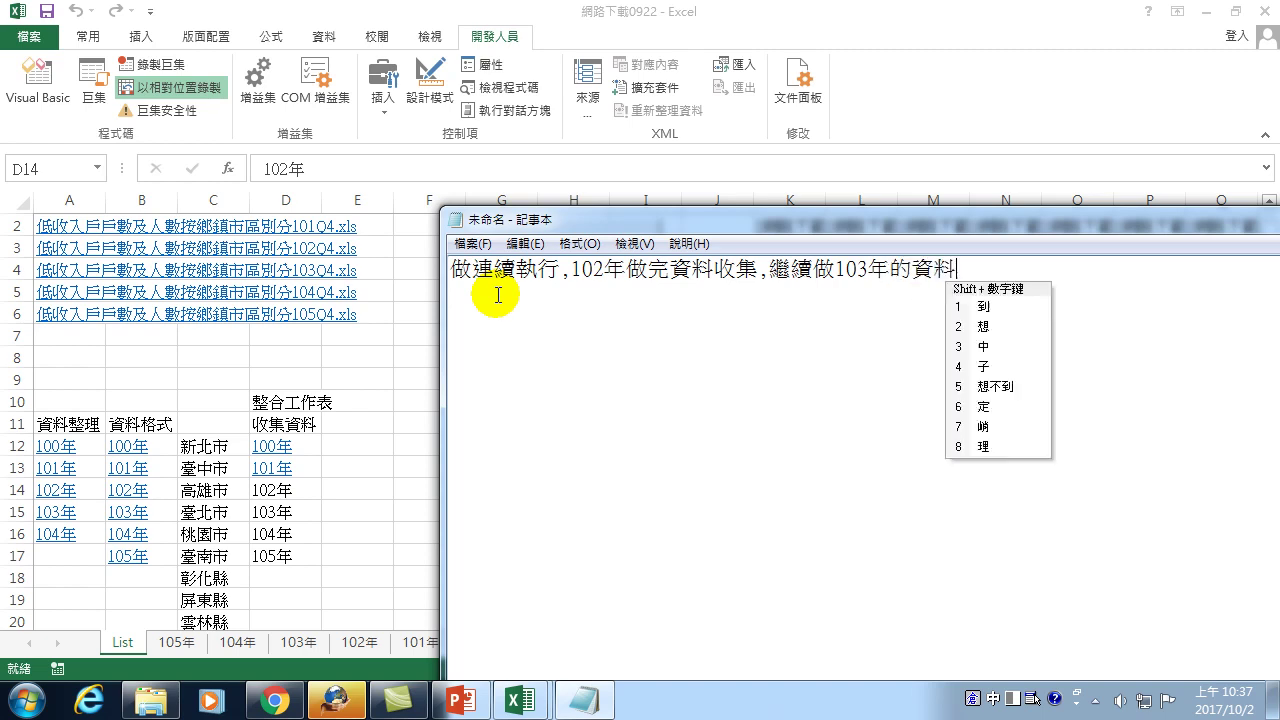
text(收集)
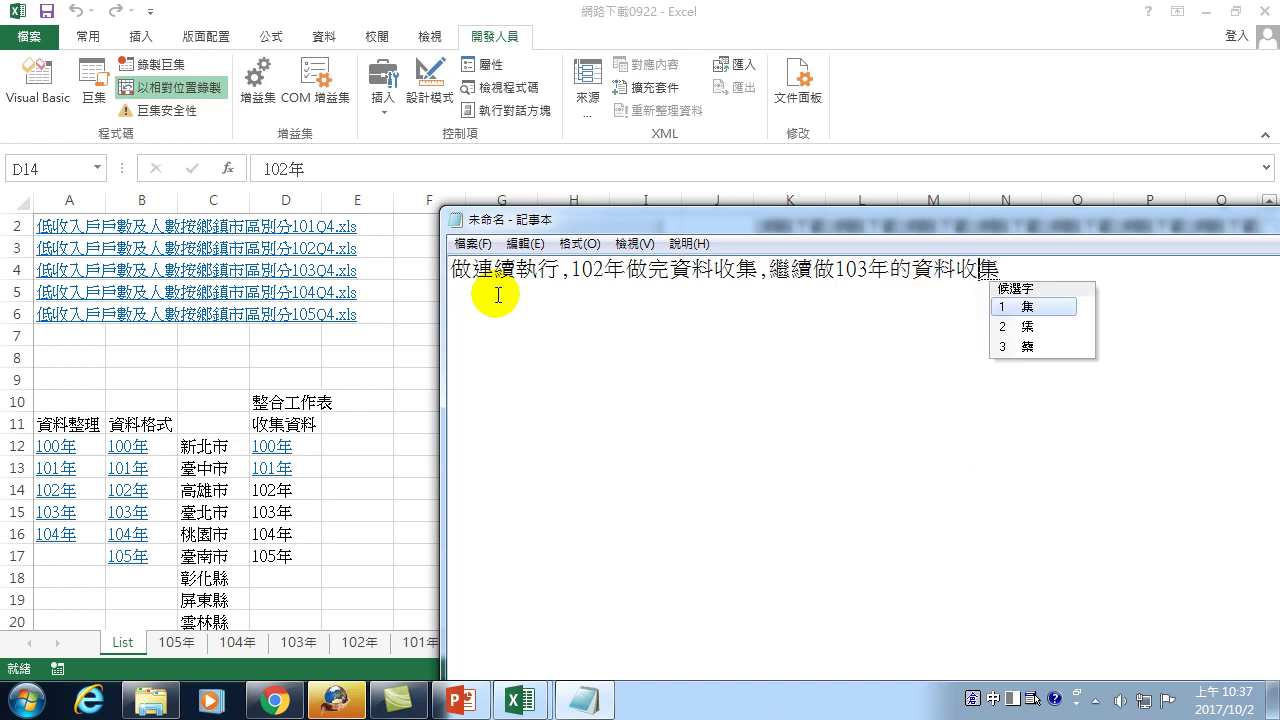
key(Return)
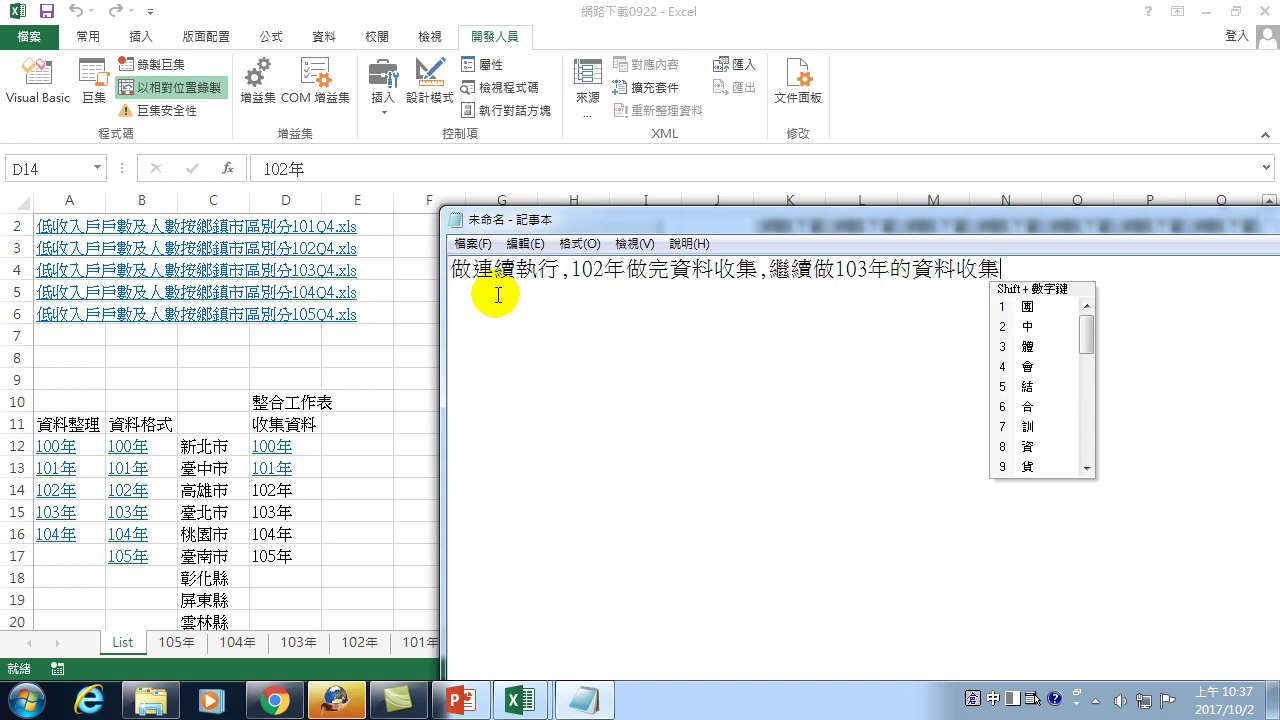
text(，)
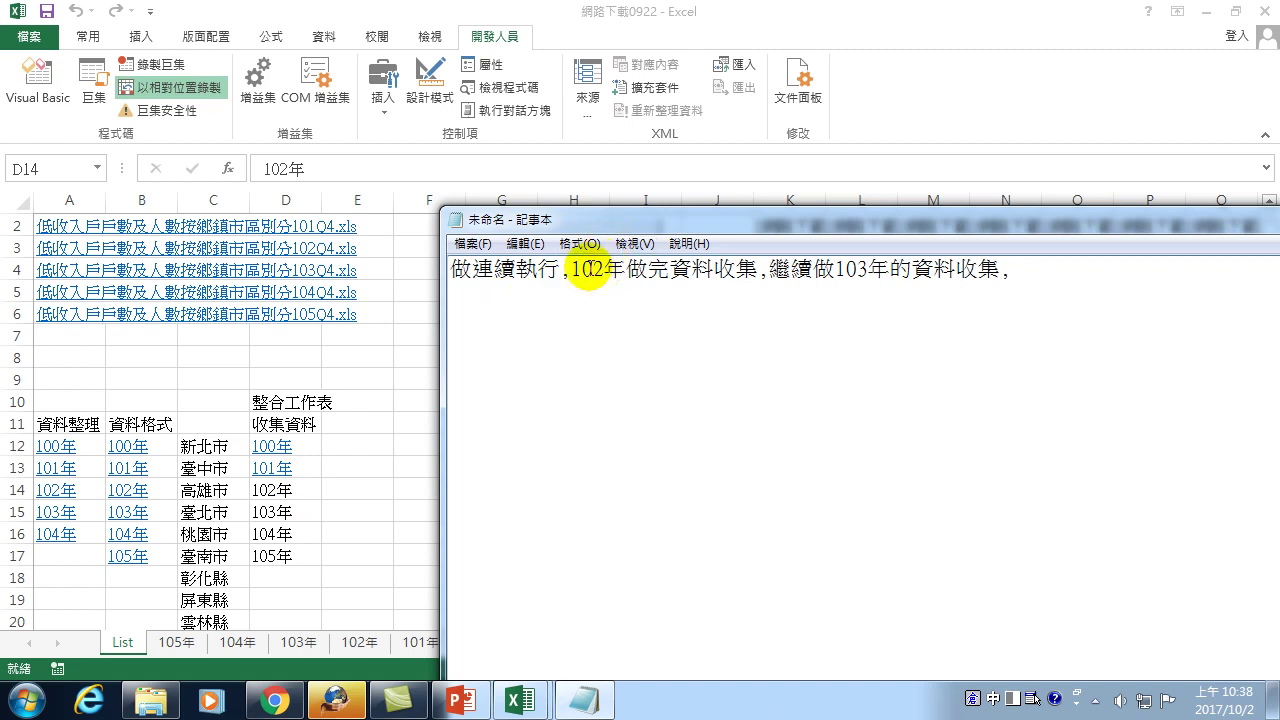
- Add a second line noting that at 102年 the 102年 data is collected
drag(572, 268, 624, 268)
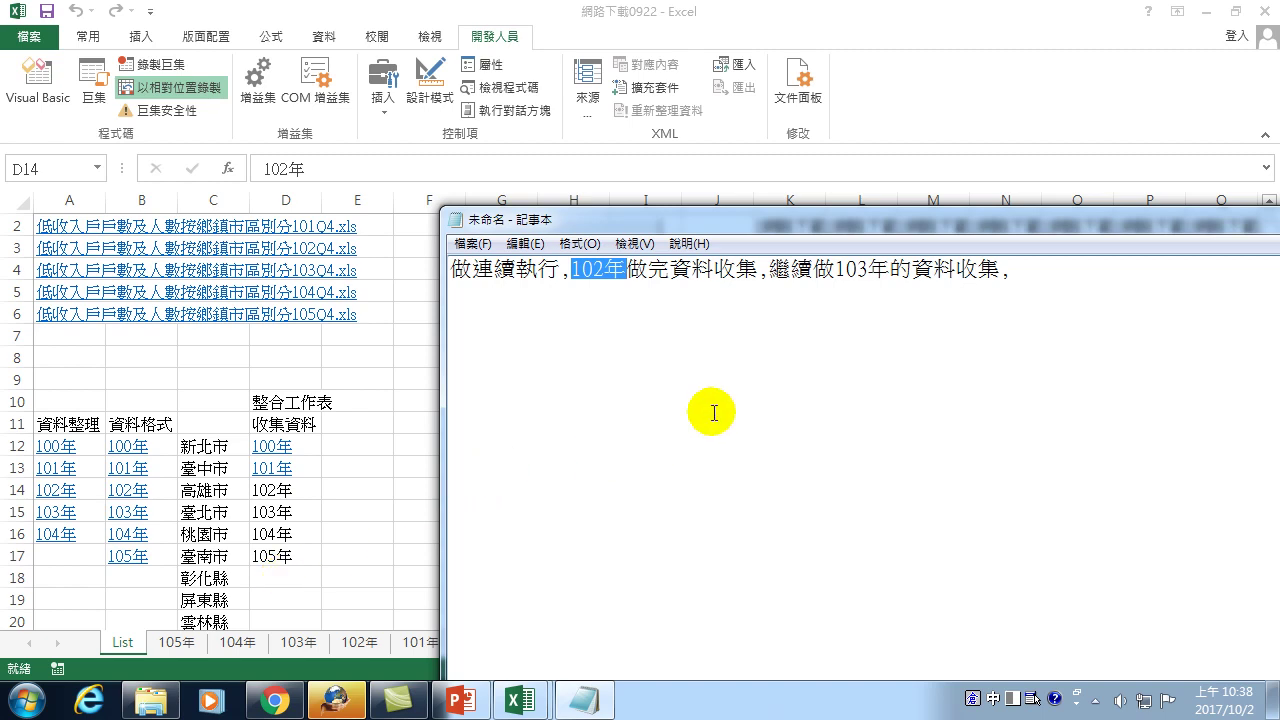
key(Right)
click(1025, 278)
key(Return)
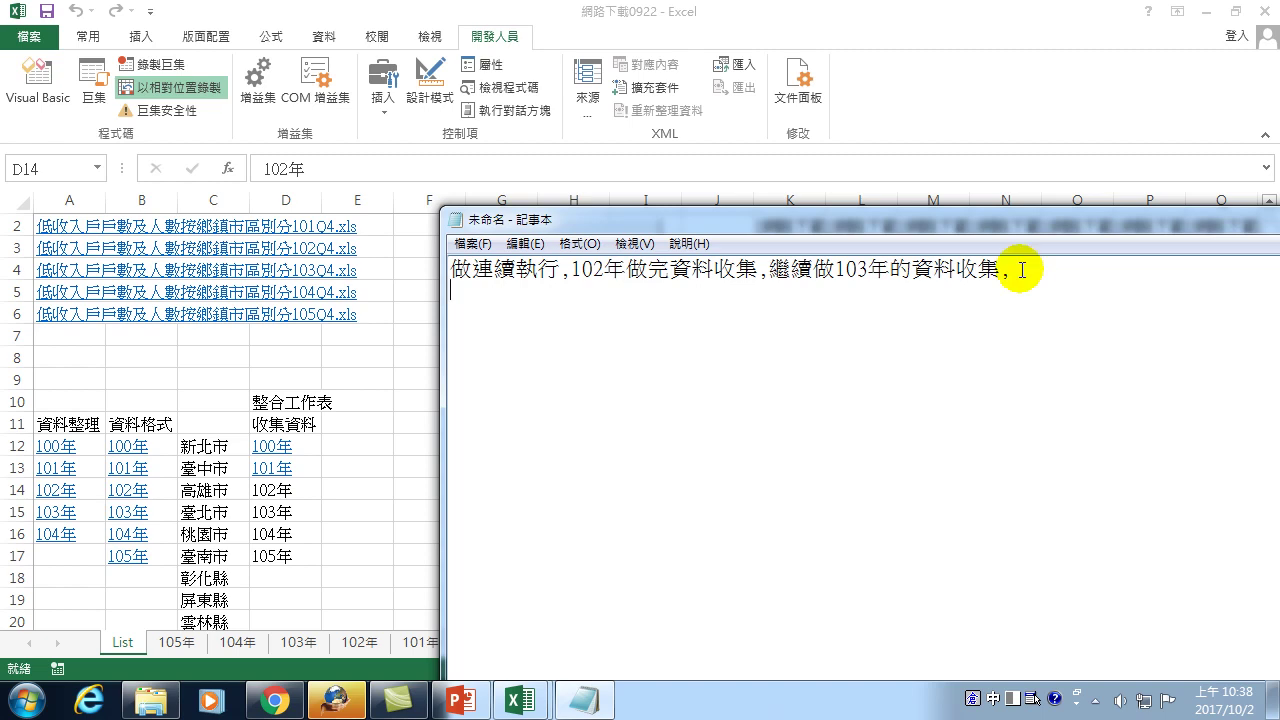
text(在)
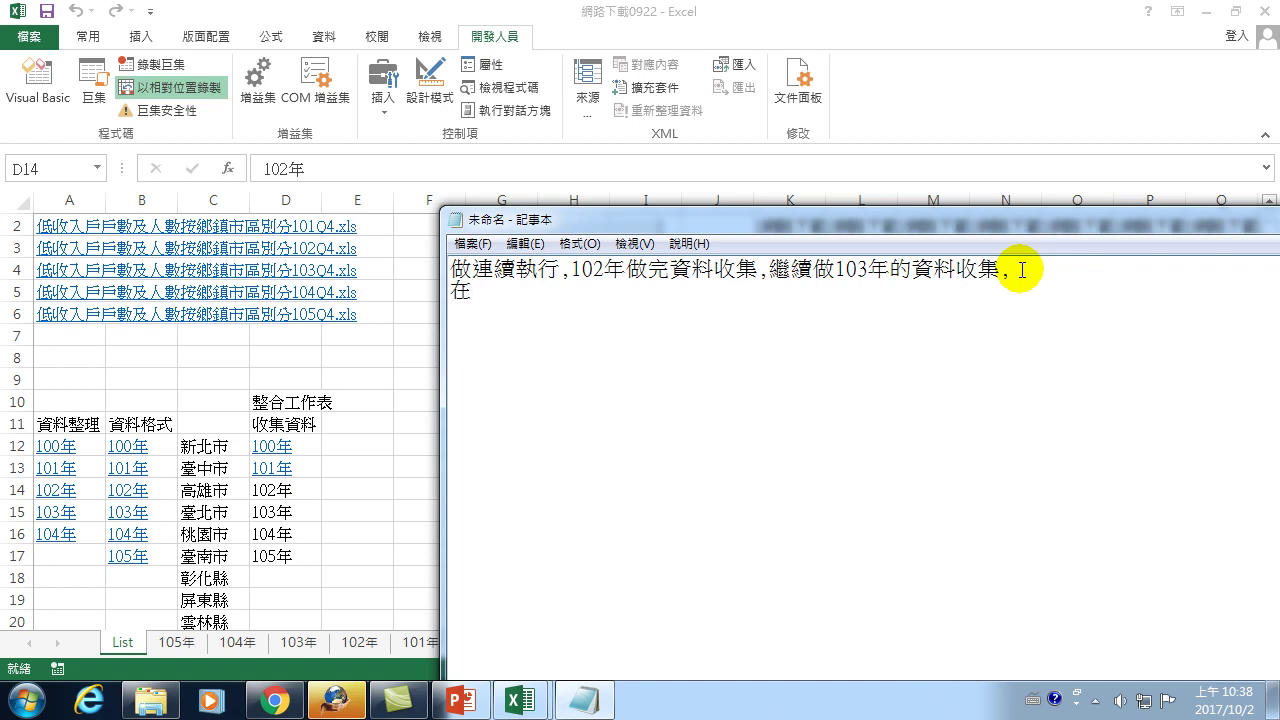
text(102)
text(年，)
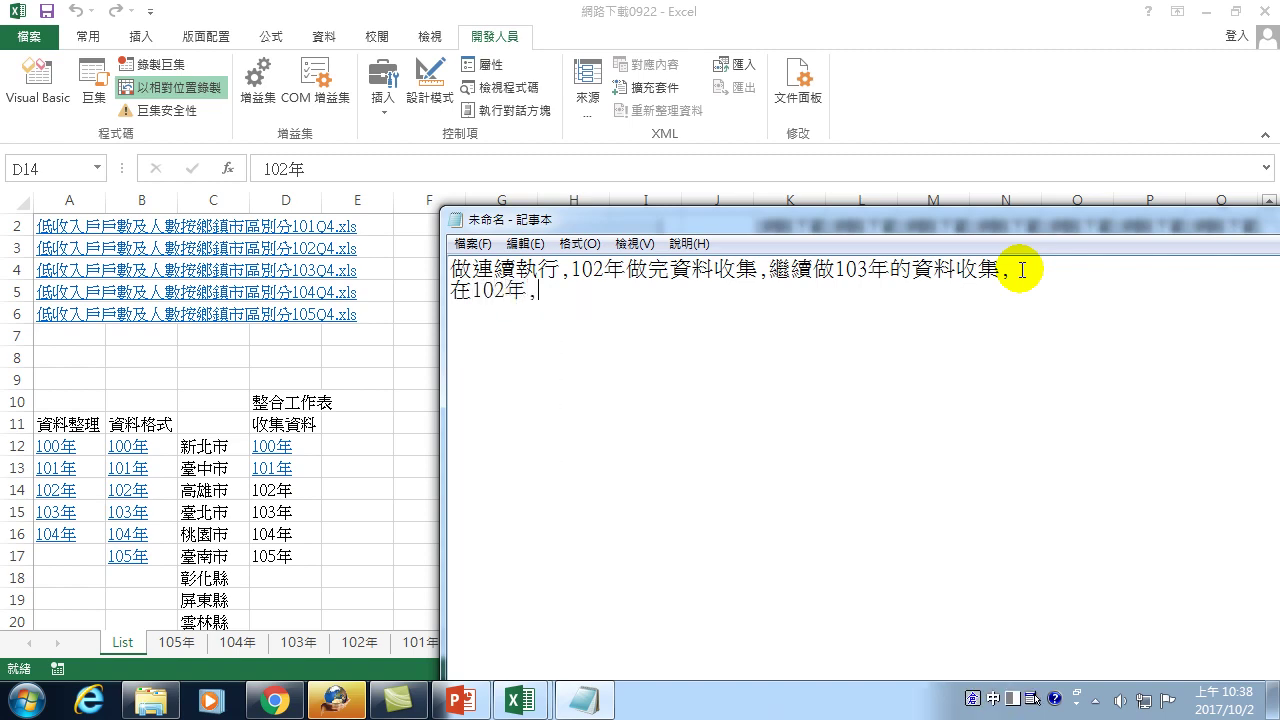
text(收集)
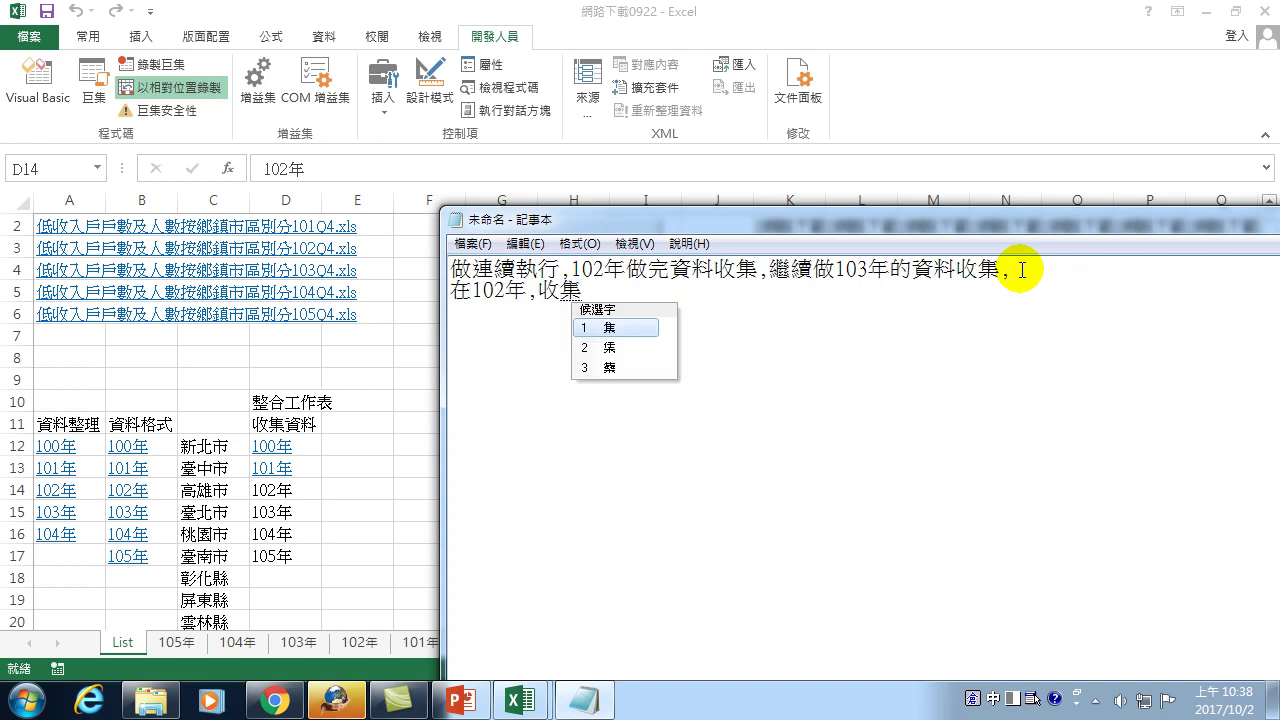
key(Return)
text(102)
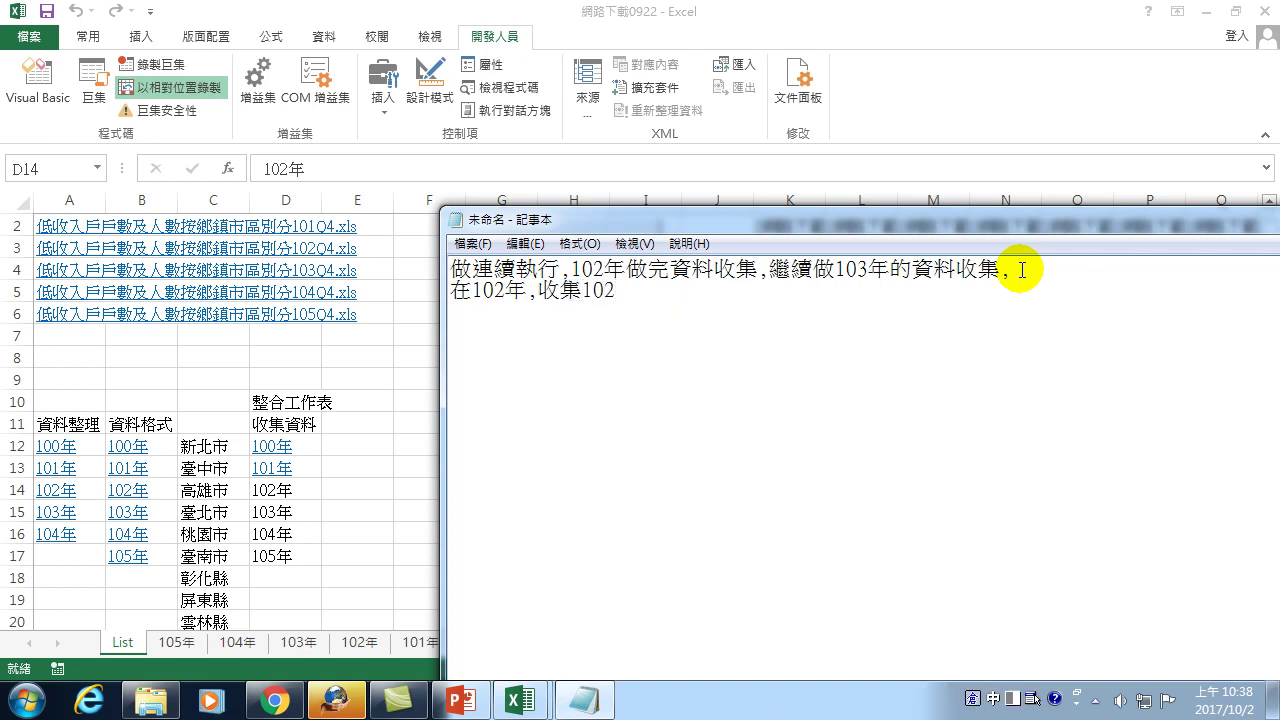
text(年iobu)
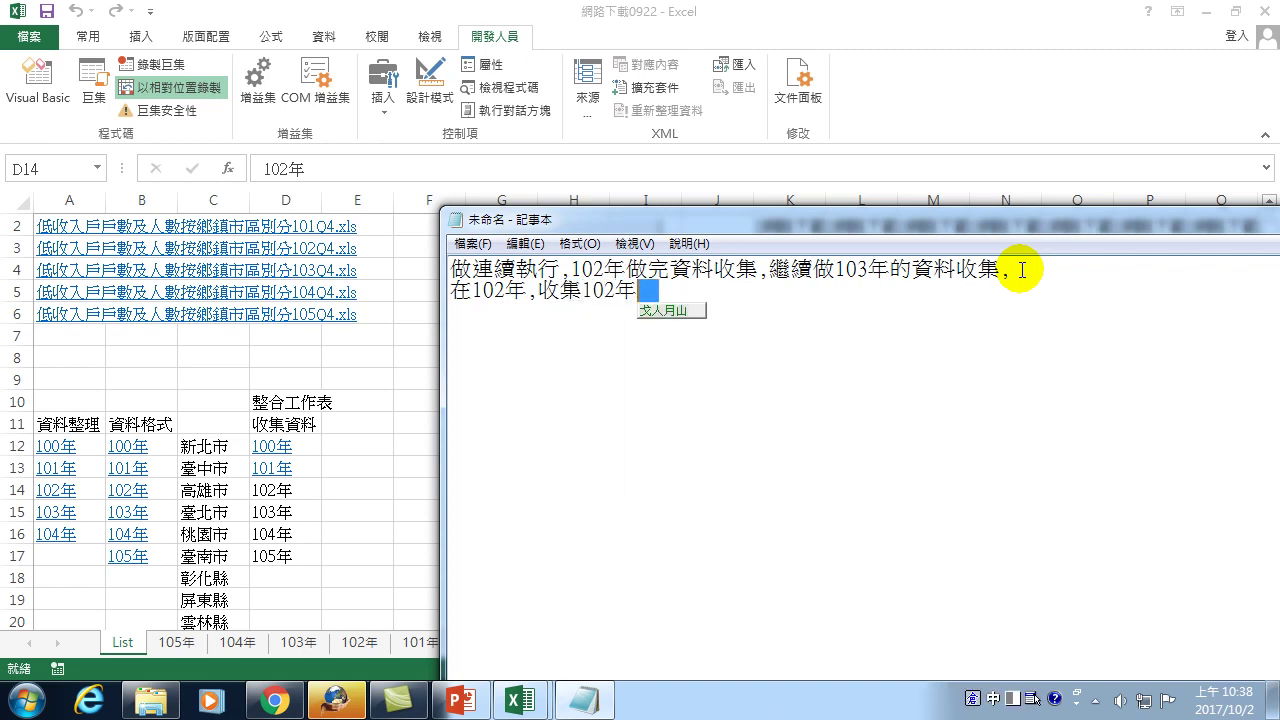
text(資料，)
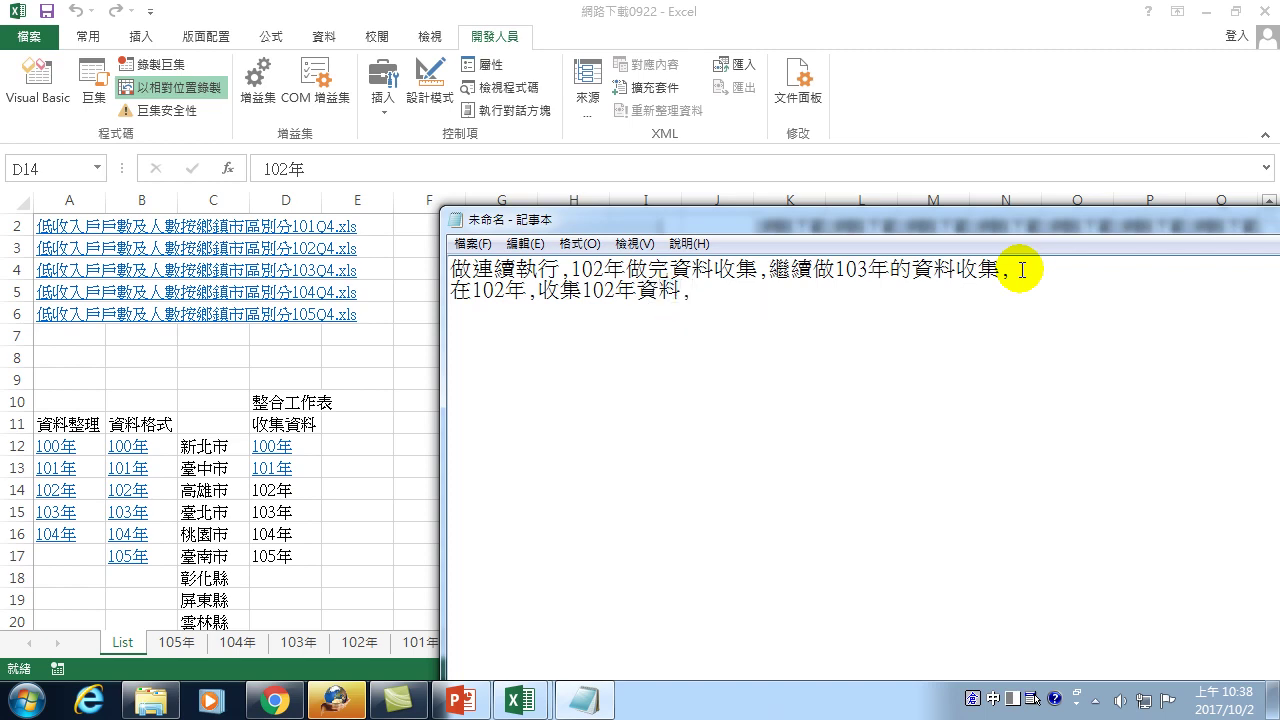
- Add the 103年 line and the rule 在空白格呢?收集沒有資料,-->不收集資料
key(Return)
text(在)
key(ctrl+space)
text(103)
key(ctrl+space)
text(年)
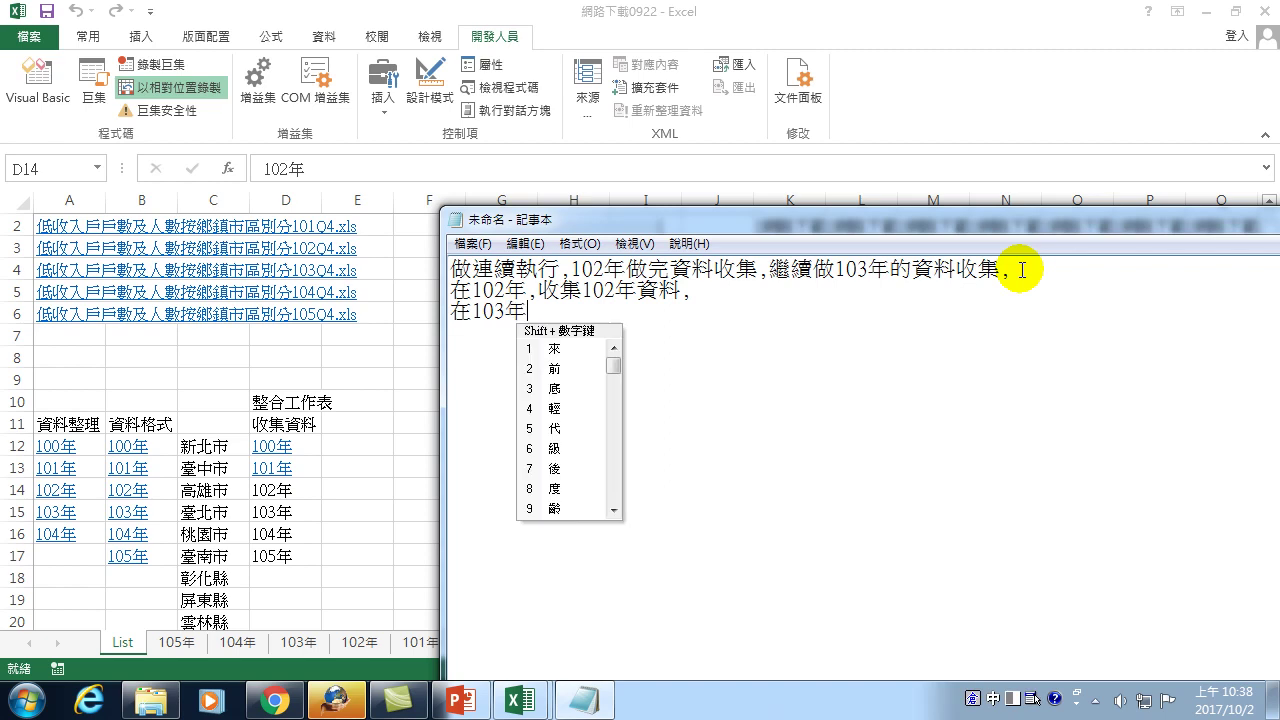
text(，收集)
key(ctrl+space)
text(103)
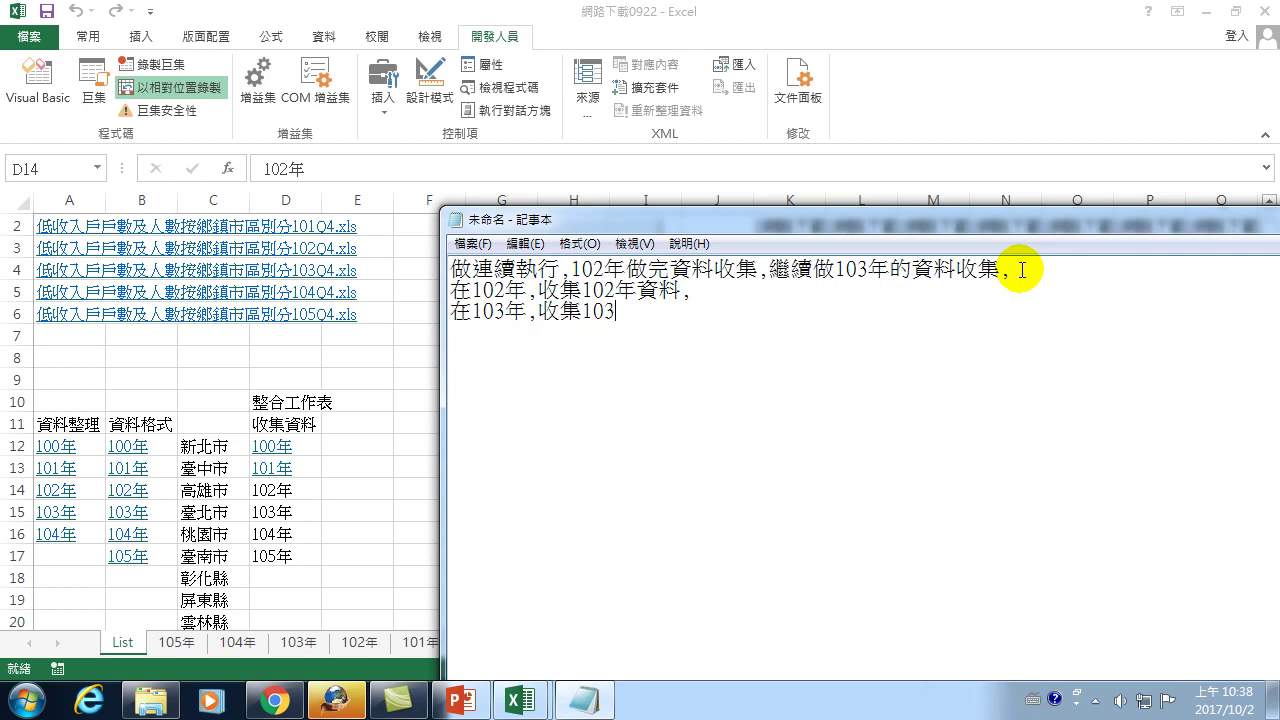
key(ctrl+space)
text(年資)
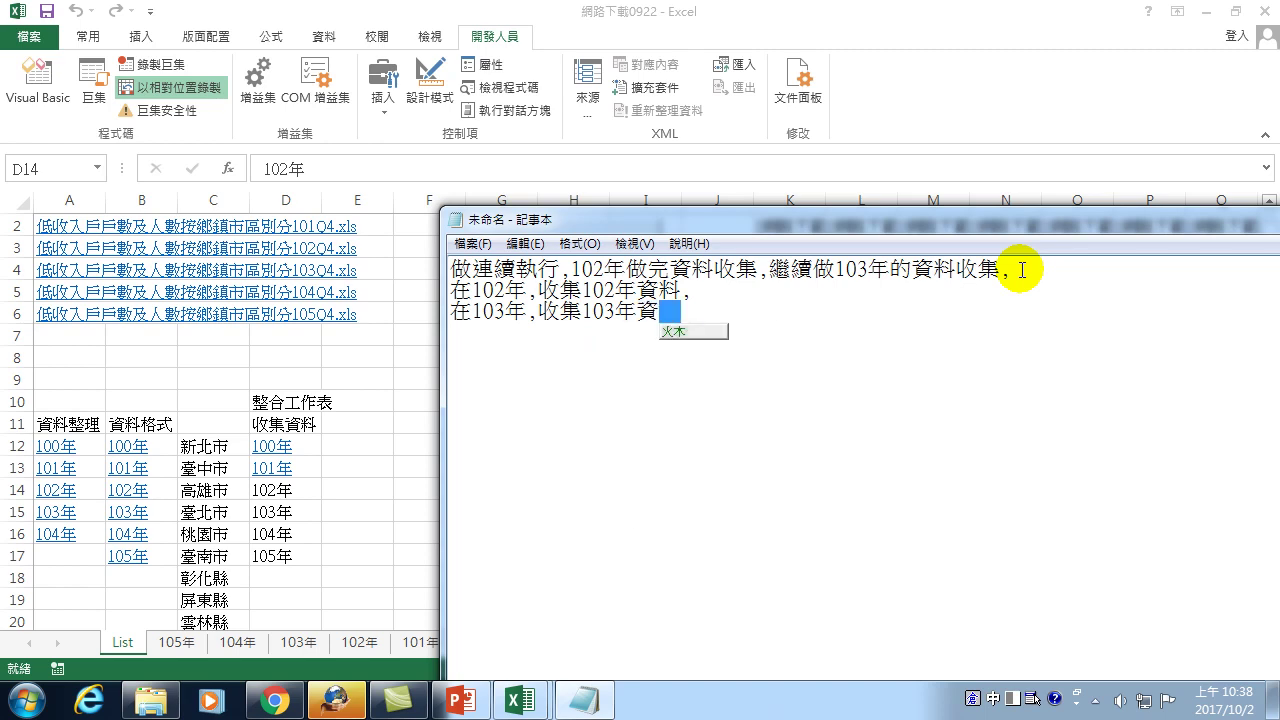
text(料， )
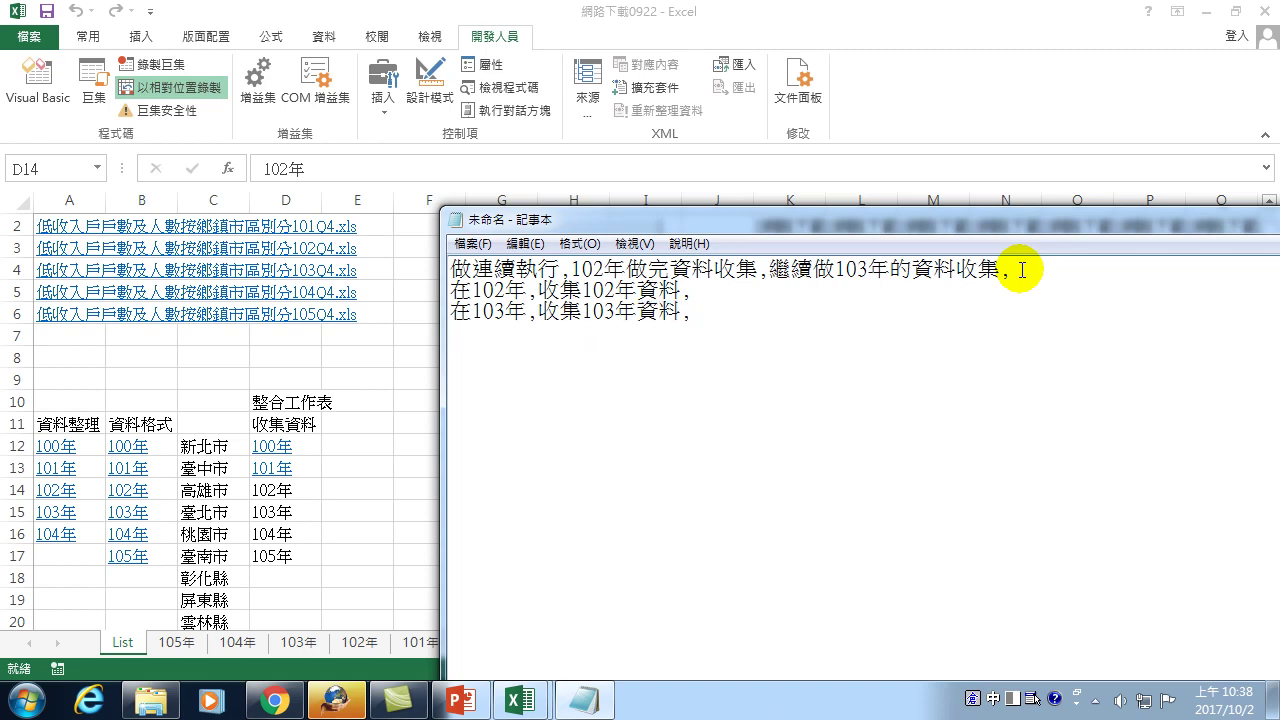
text(在空)
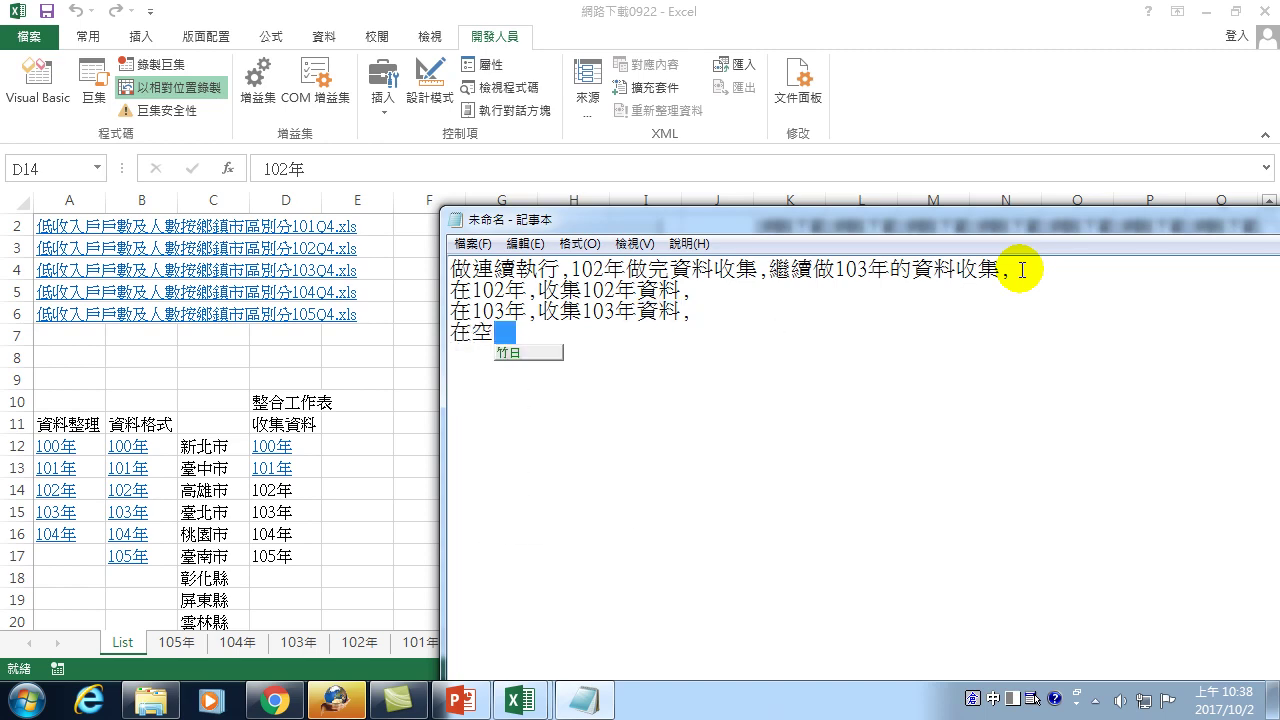
text(白)
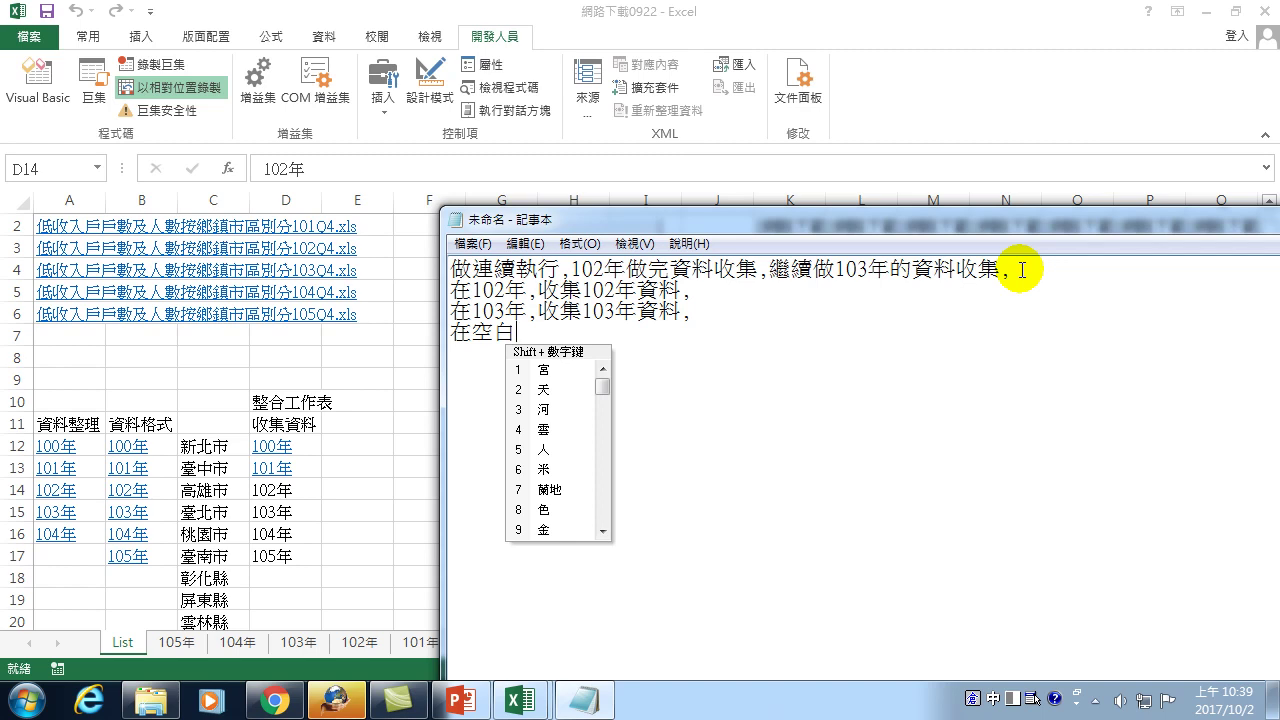
text(格)
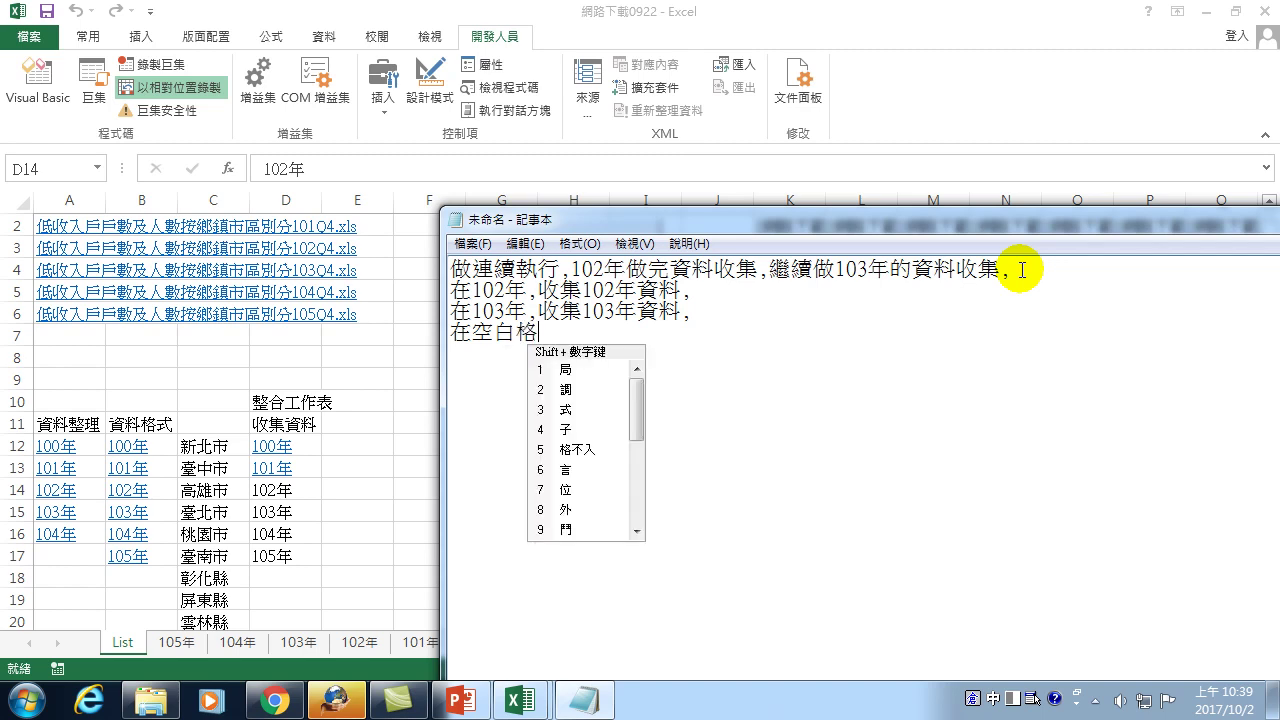
text(呢?收)
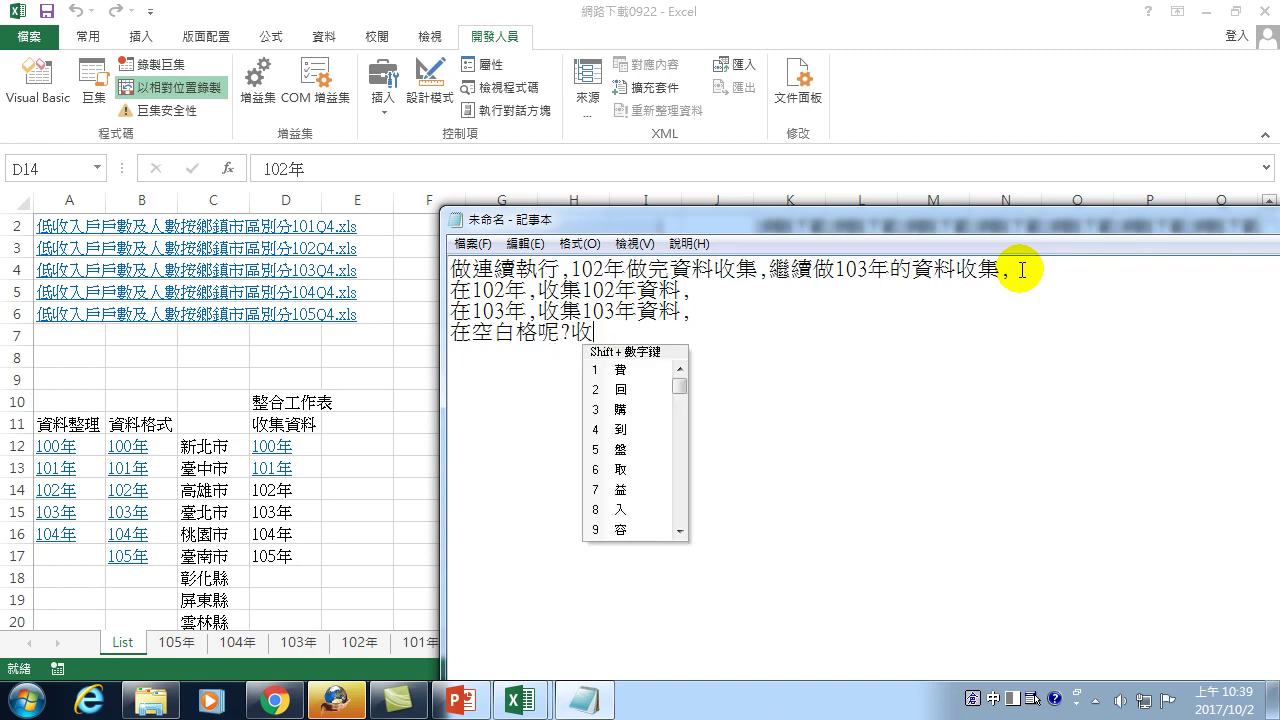
text(集沒有資料,-->不收集資料)
key(Escape)
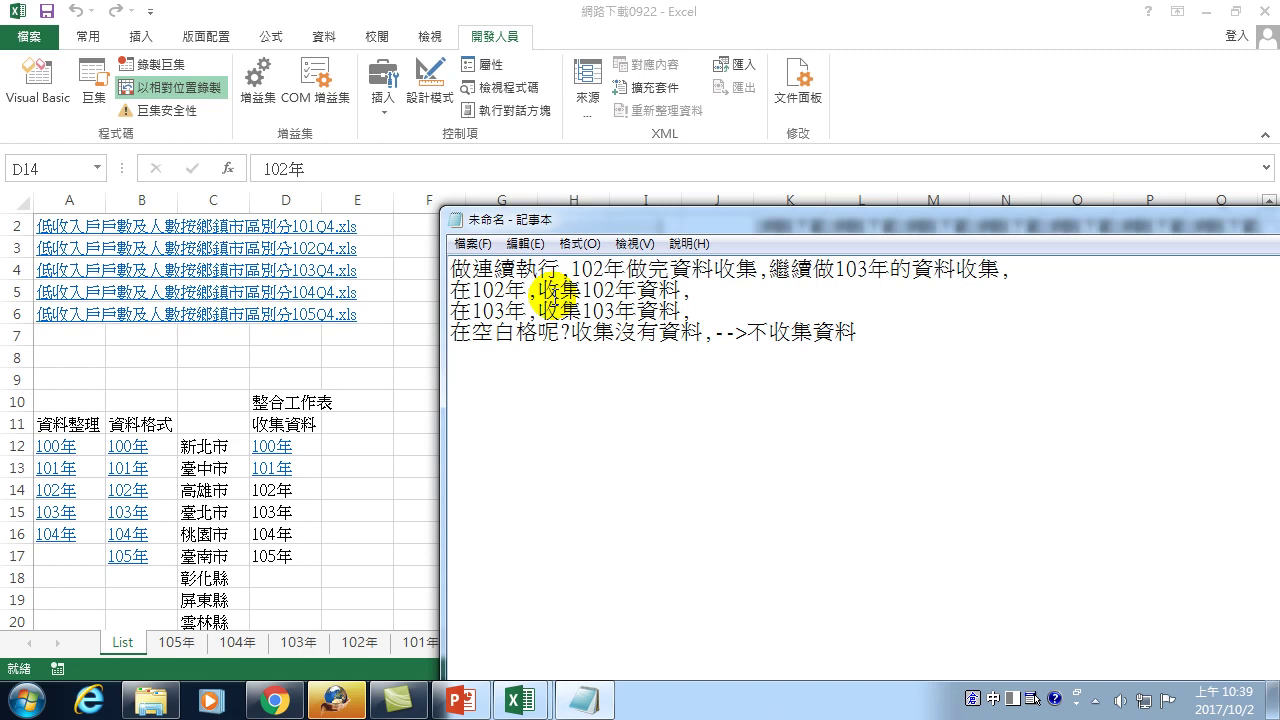
- Write if activecell.value <> "" then … end if in Notepad, then select the notes and code block
text(if)
key(ctrl+space)
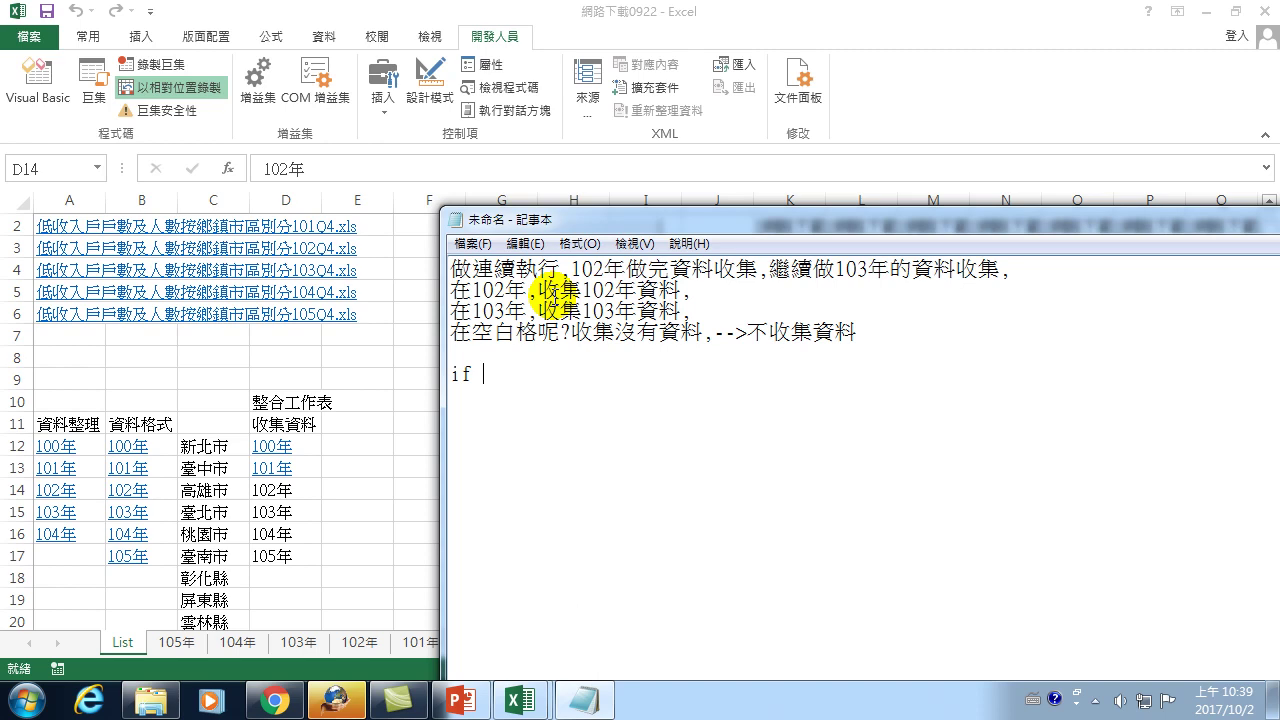
text(activecell.value)
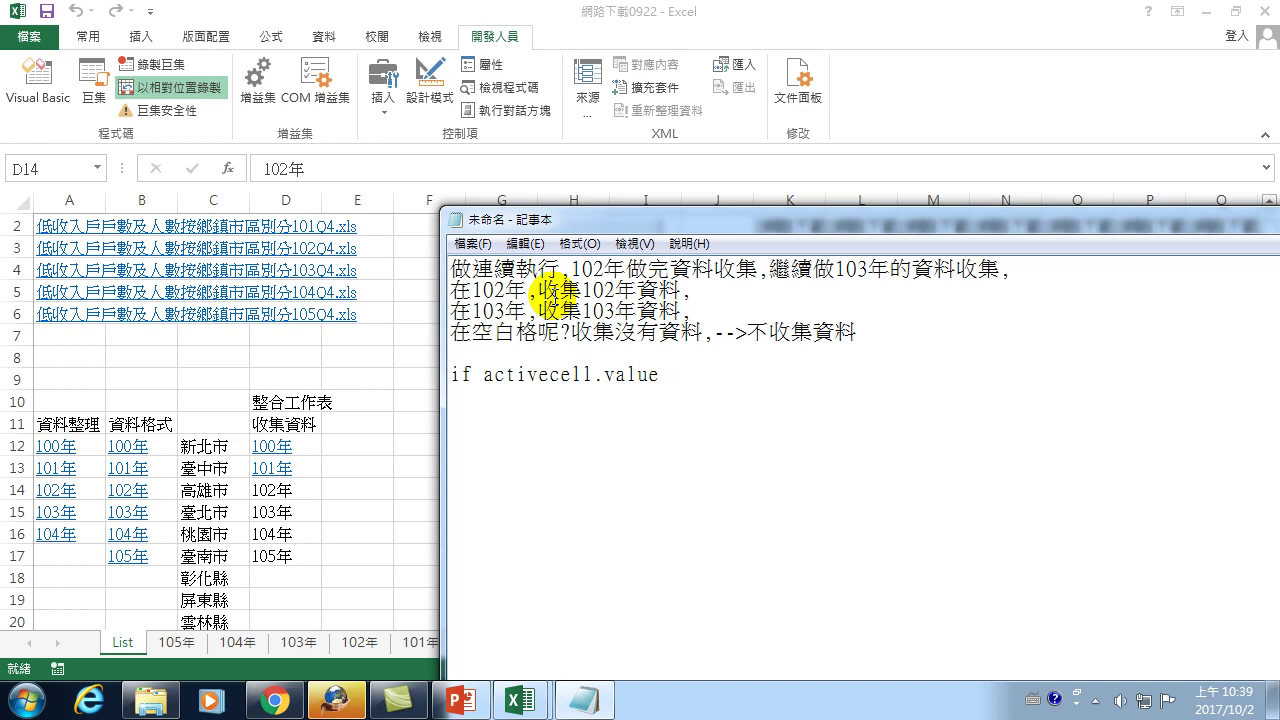
text(<> "")
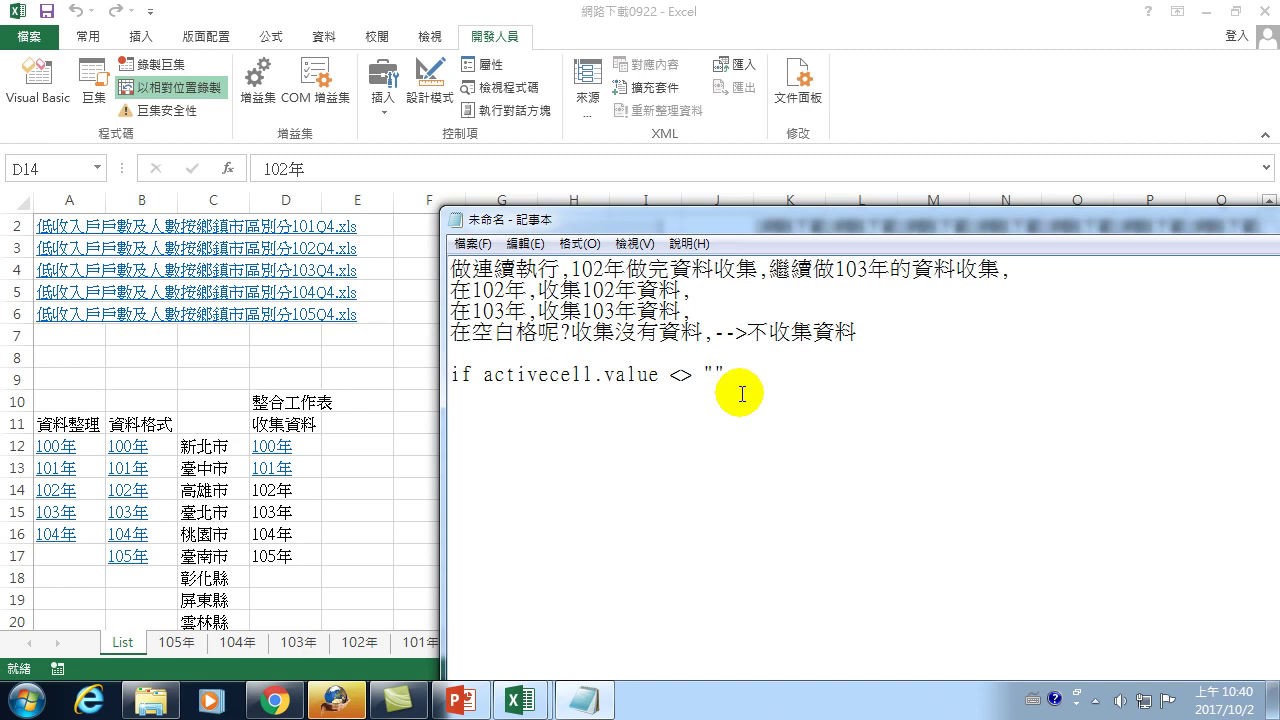
text( then)
key(Return)
text(end if)
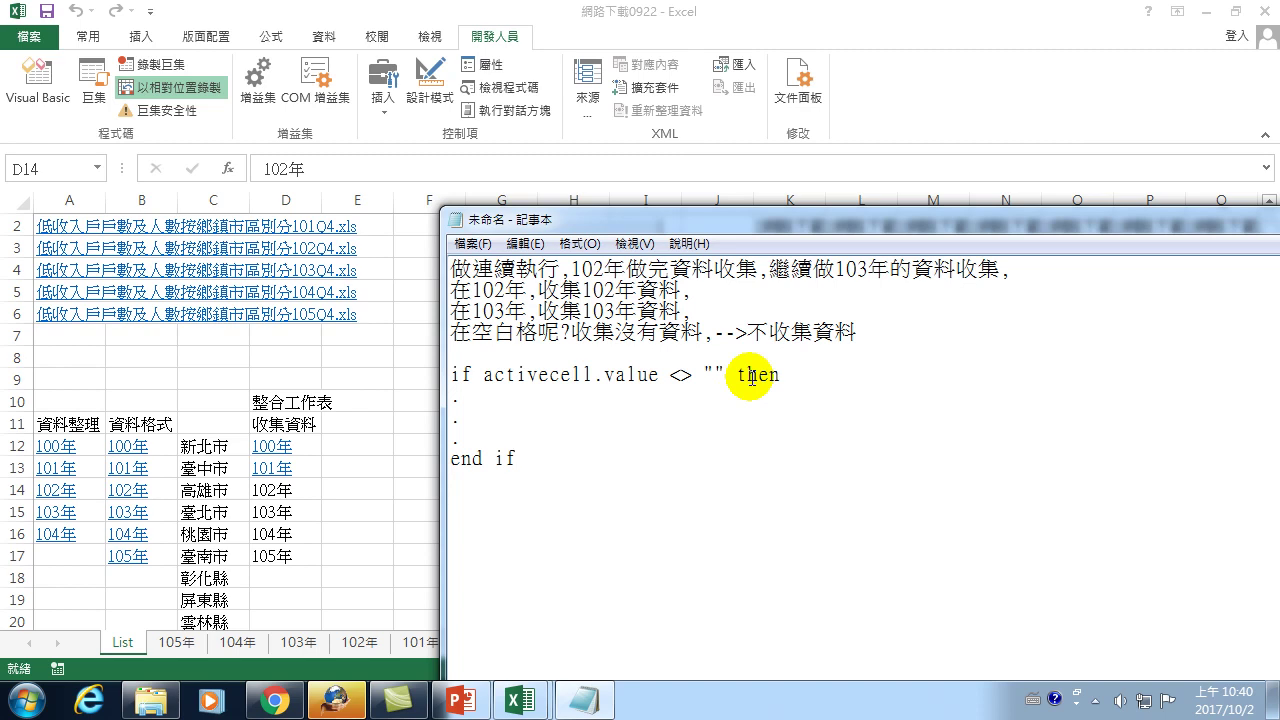
mouse_move(858, 332)
mouse_down()
mouse_move(408, 284)
mouse_move(378, 254)
mouse_up()
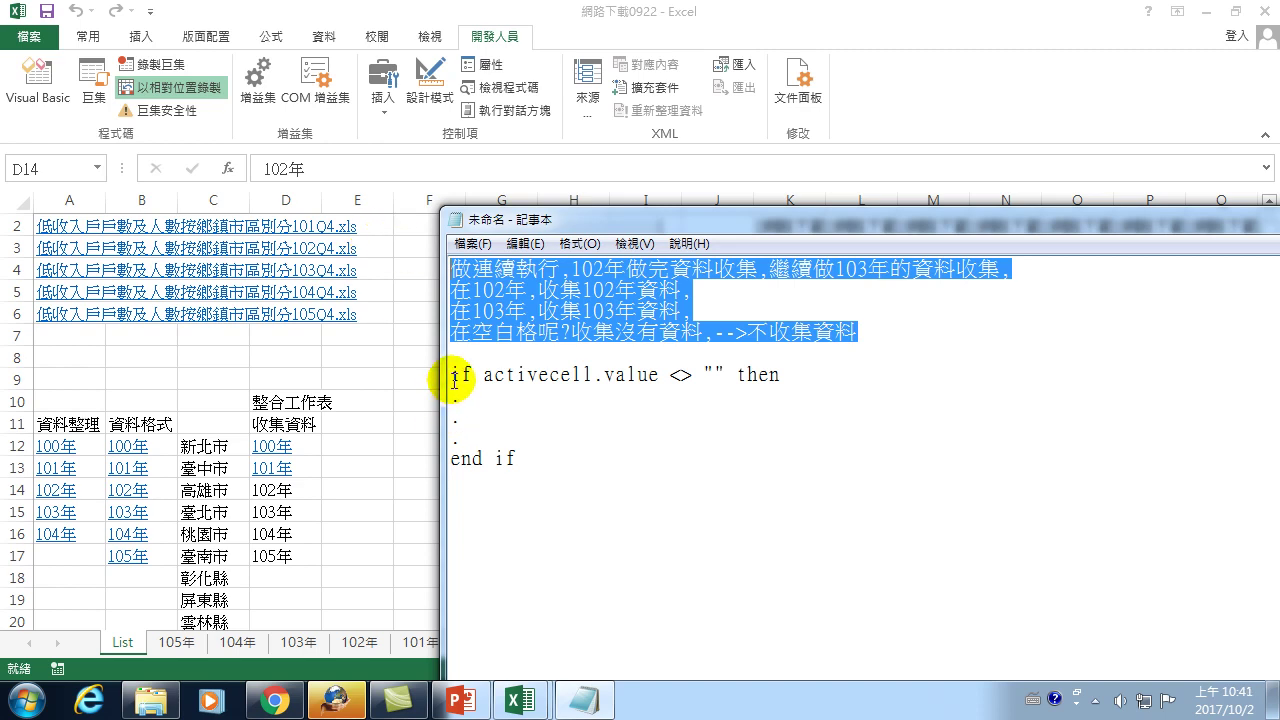
drag(450, 374, 512, 466)
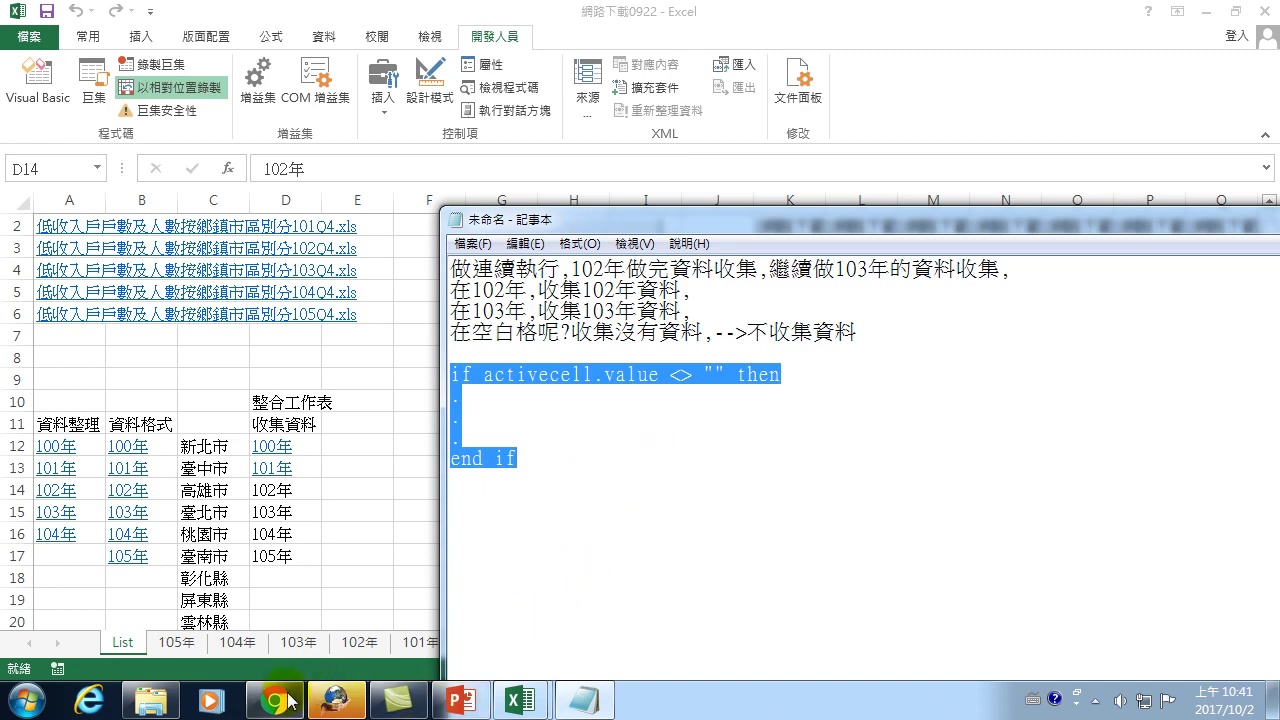
- Fix the compile error by completing the line as If ActiveCell.Value <> "" Then
mouse_move(275, 702)
mouse_move(517, 703)
click(600, 575)
scroll(537, 440, up, 2)
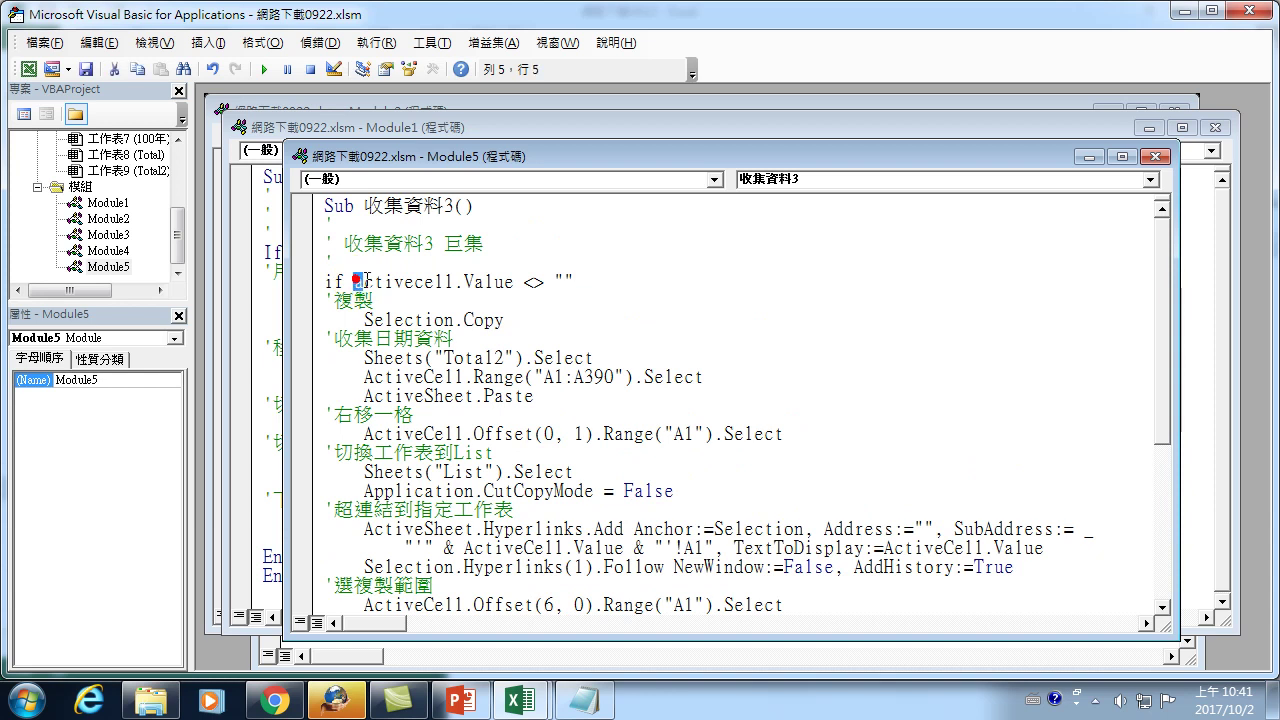
drag(354, 282, 515, 282)
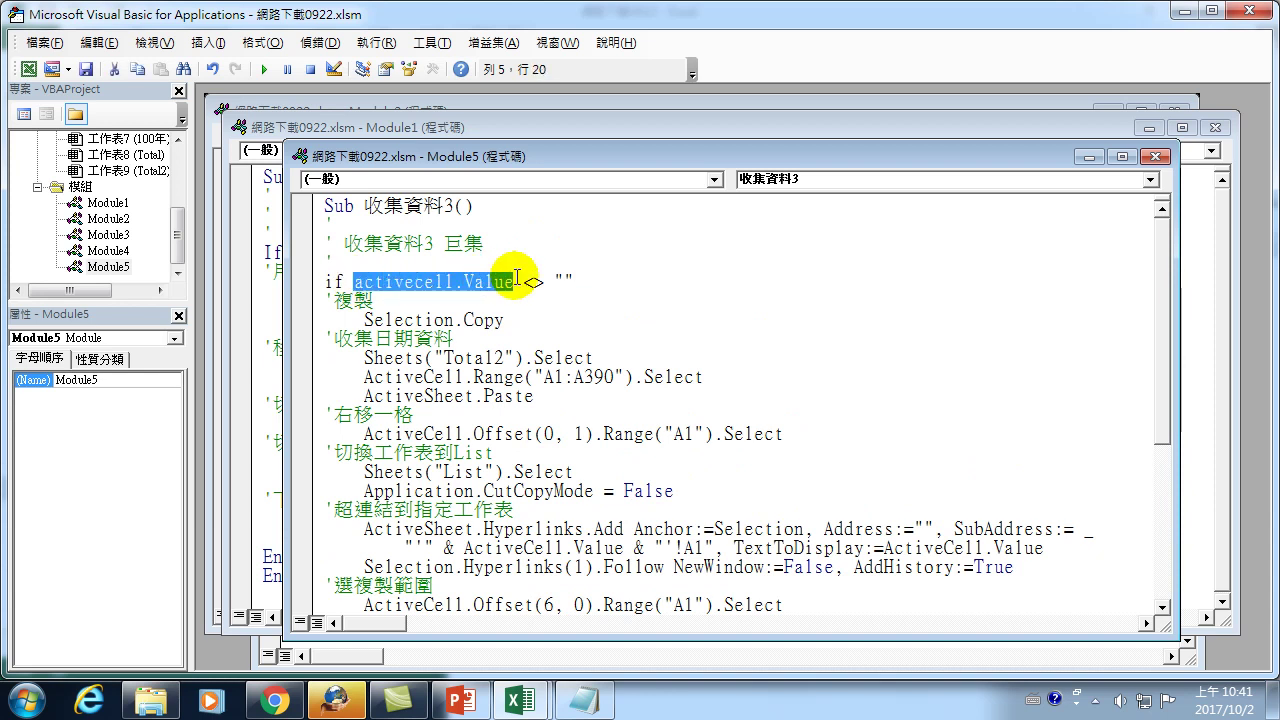
click(628, 299)
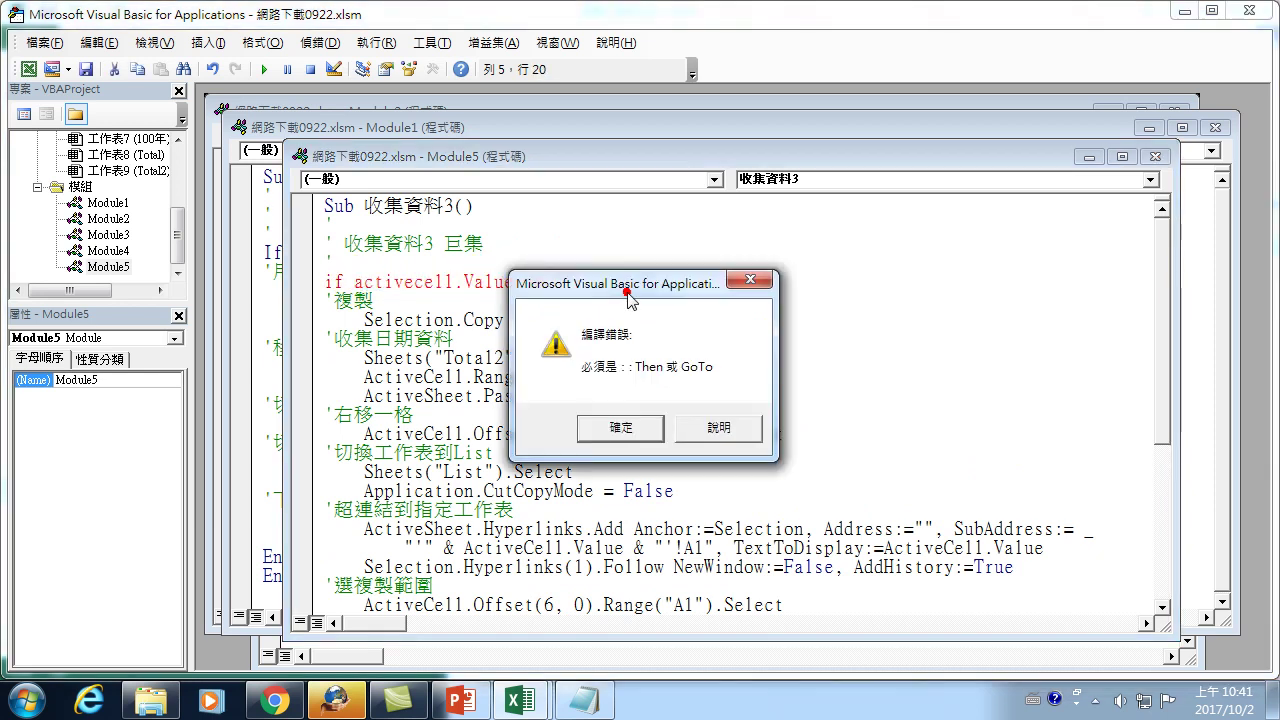
click(620, 427)
text(then)
click(546, 360)
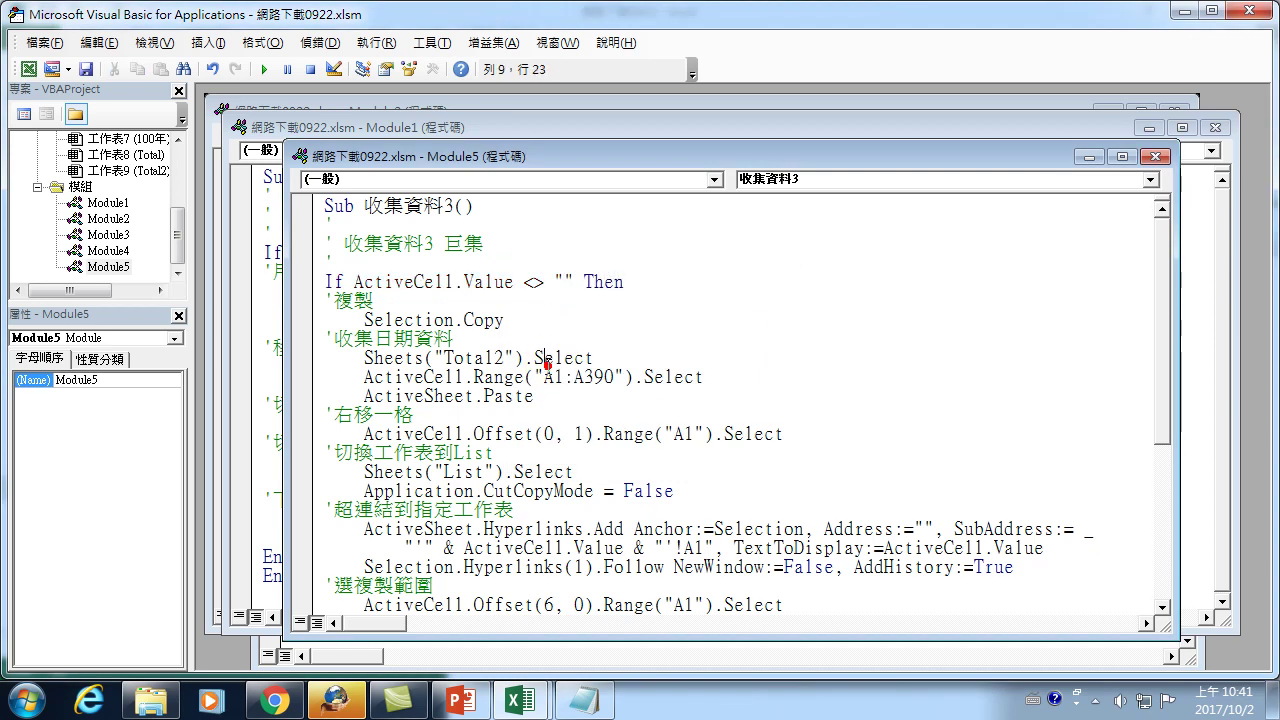
- Add End If on a new line just before End Sub
scroll(520, 380, down, 2)
scroll(505, 480, down, 3)
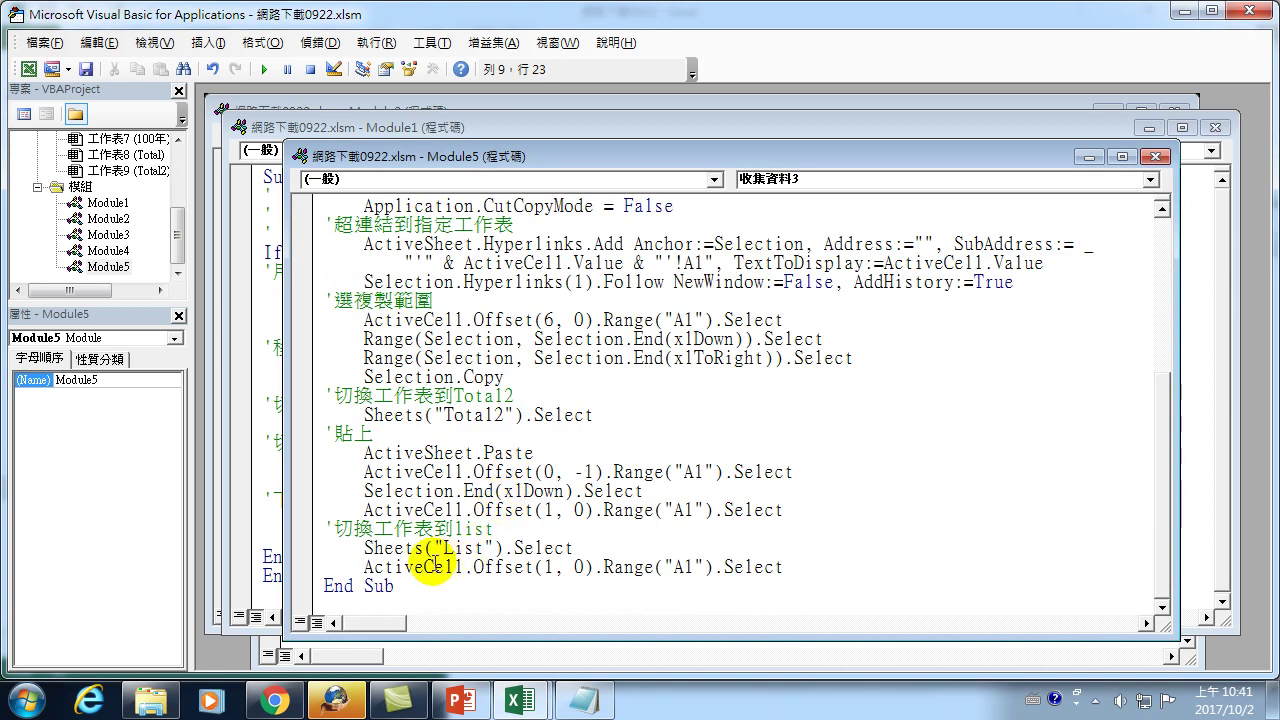
click(812, 566)
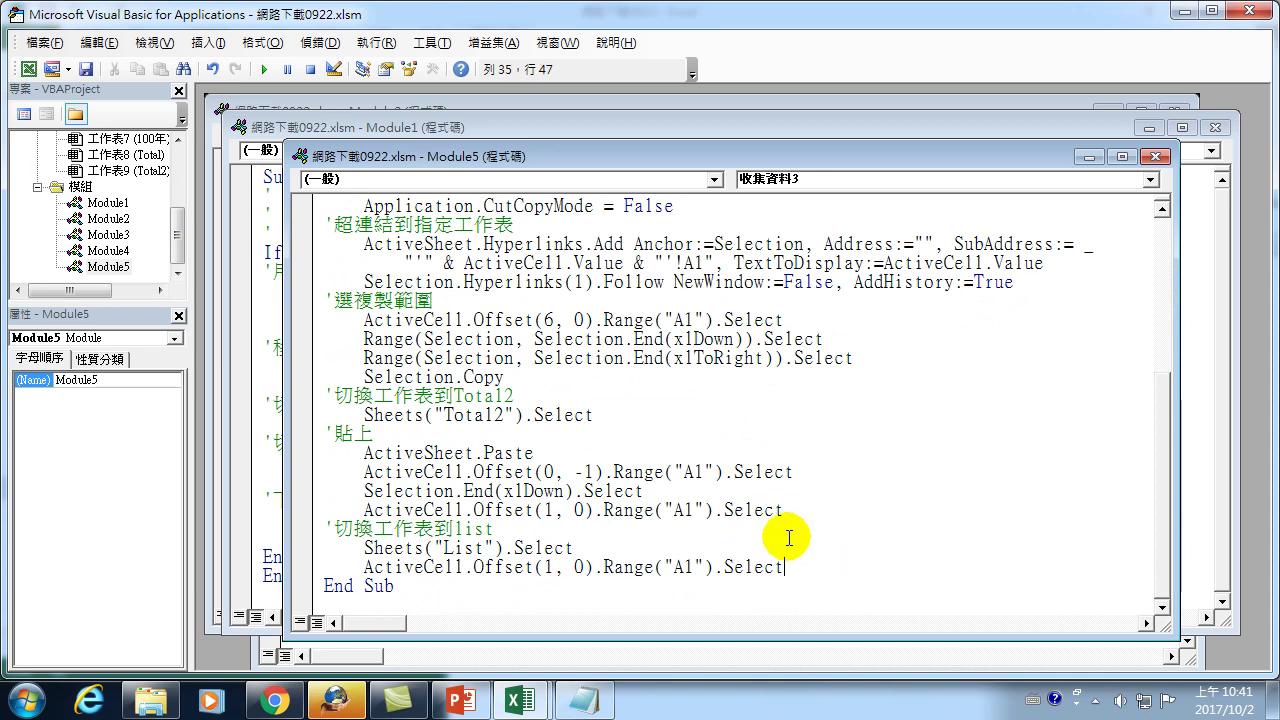
key(Return)
text(end if)
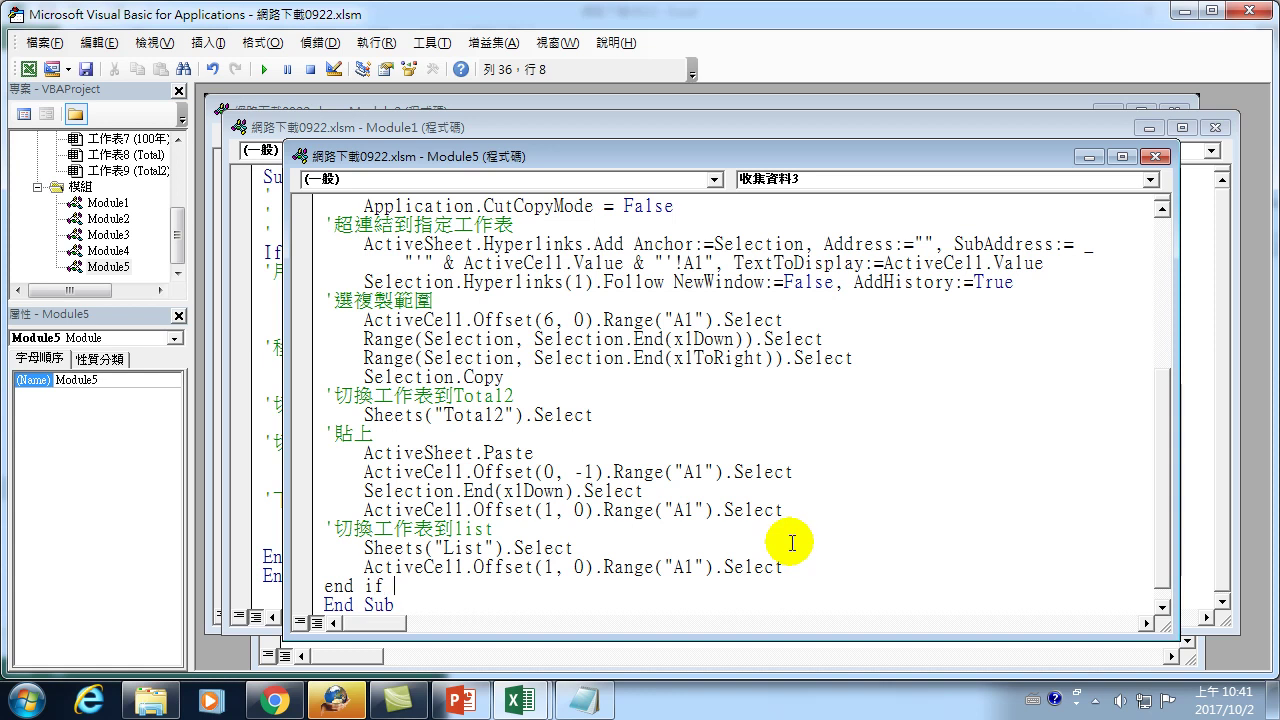
click(495, 548)
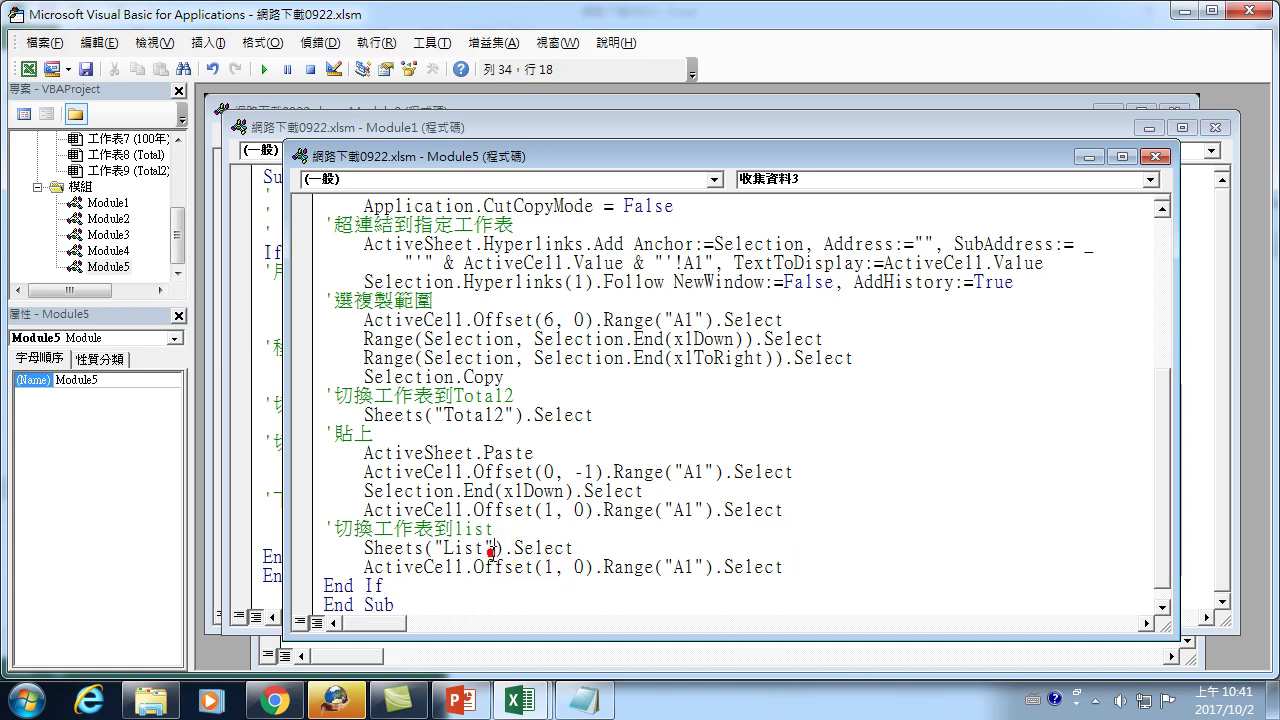
scroll(528, 491, up, 1)
scroll(528, 420, down, 1)
scroll(530, 510, down, 1)
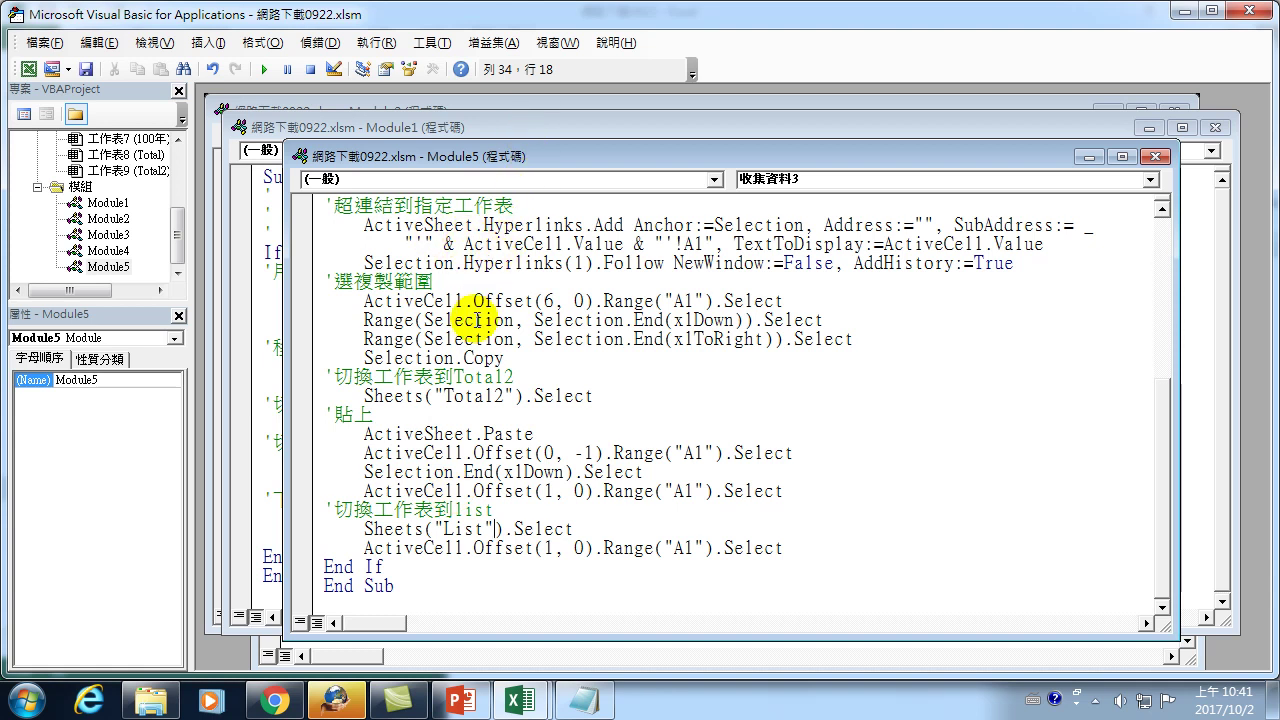
- Insert the line Call 資料收集3 above End If using the Chinese IME
mouse_move(519, 700)
click(452, 668)
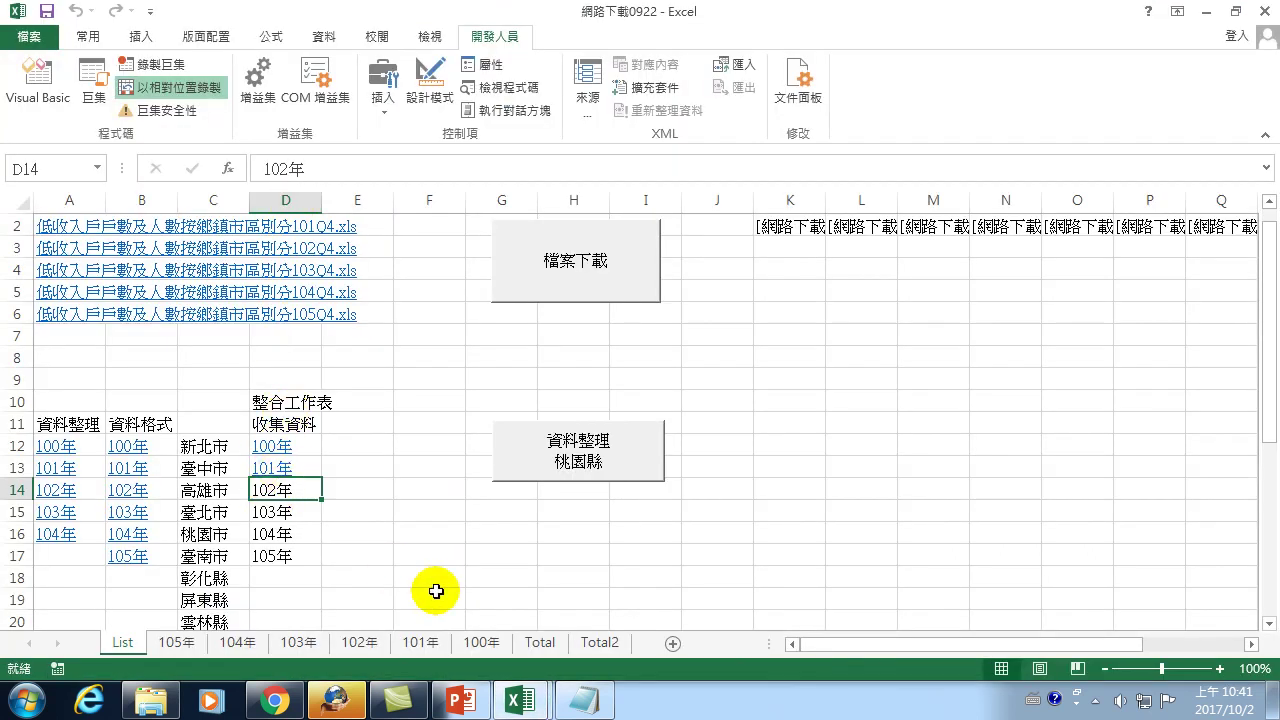
click(517, 700)
click(614, 591)
key(Return)
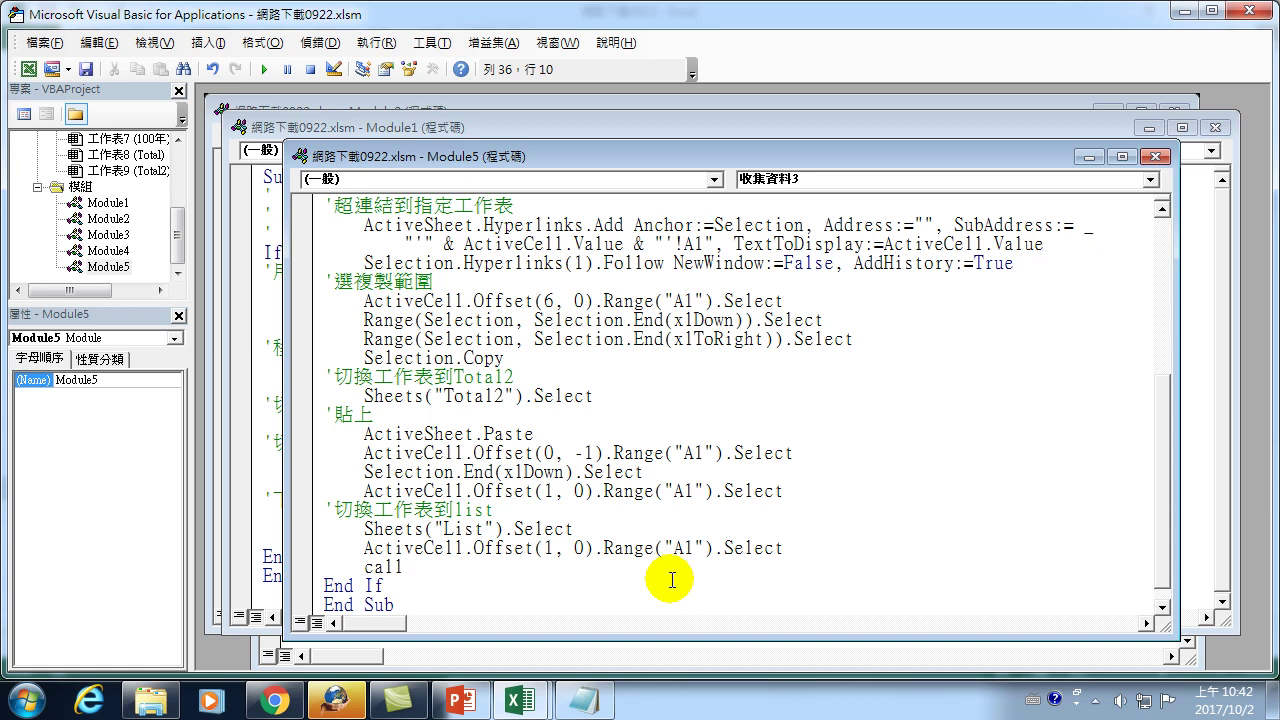
scroll(1162, 470, up, 5)
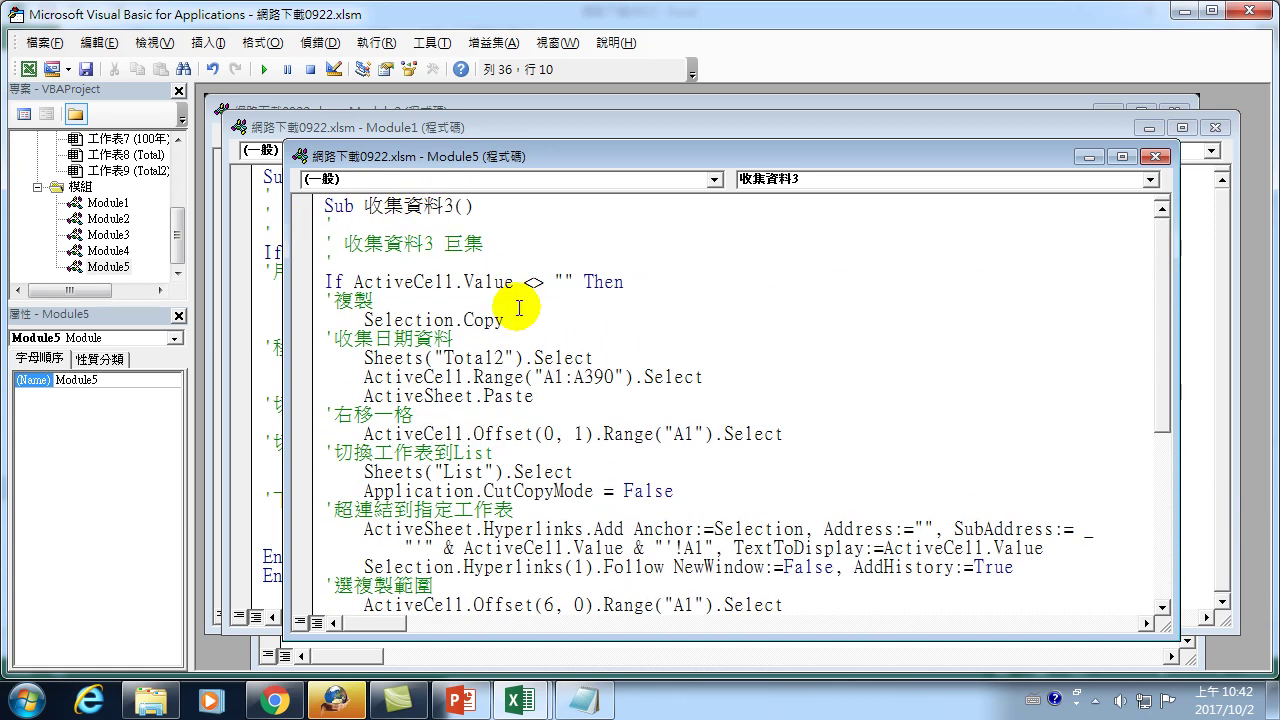
key(ctrl+space)
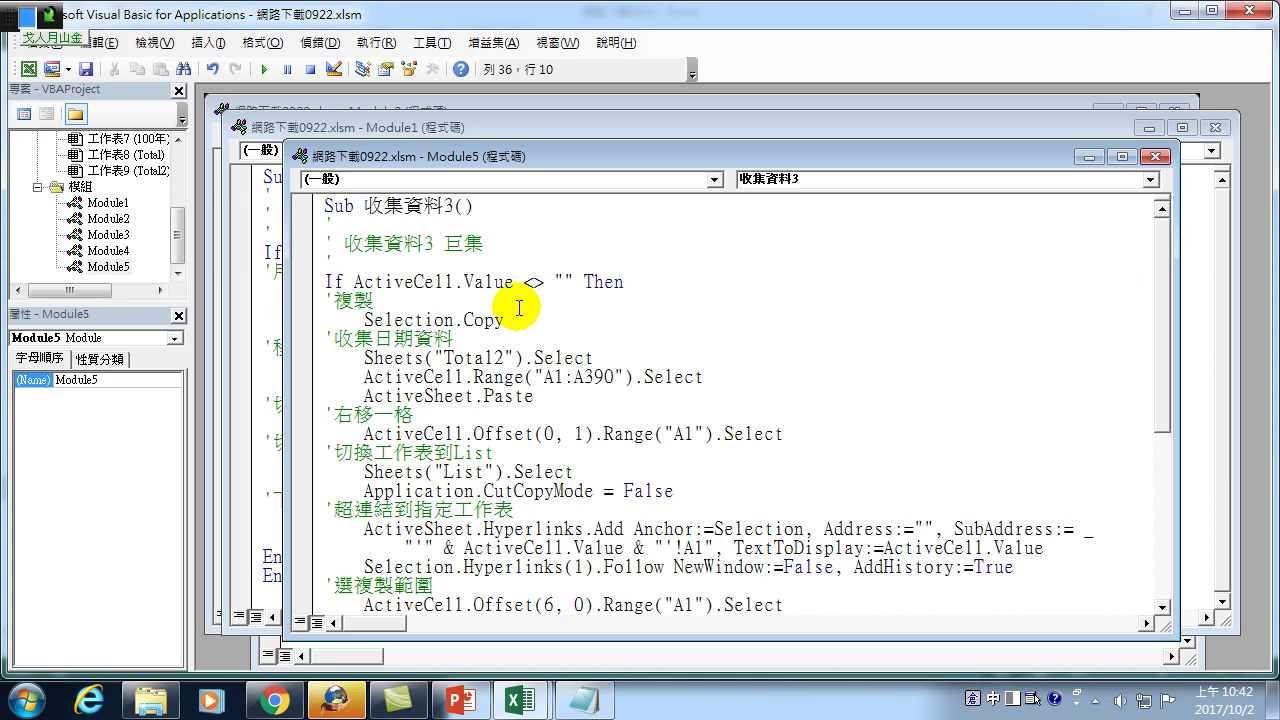
text(資料收)
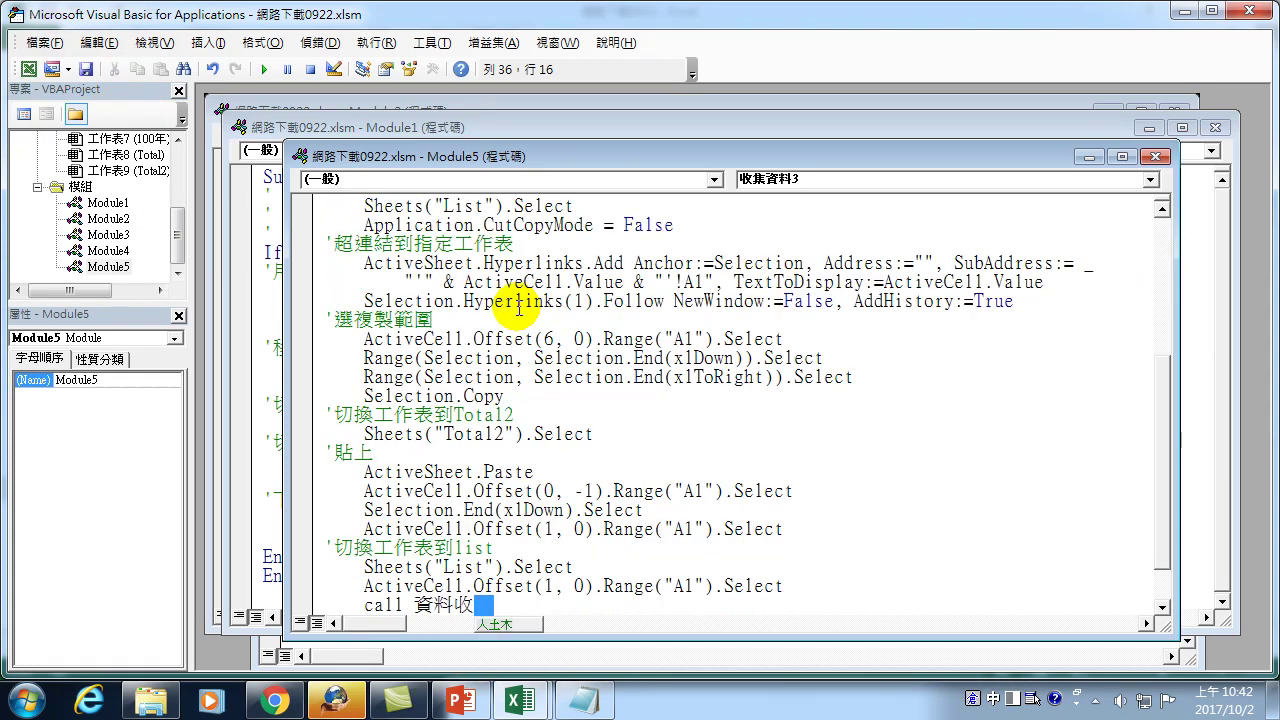
text(集)
key(ctrl+space)
click(534, 472)
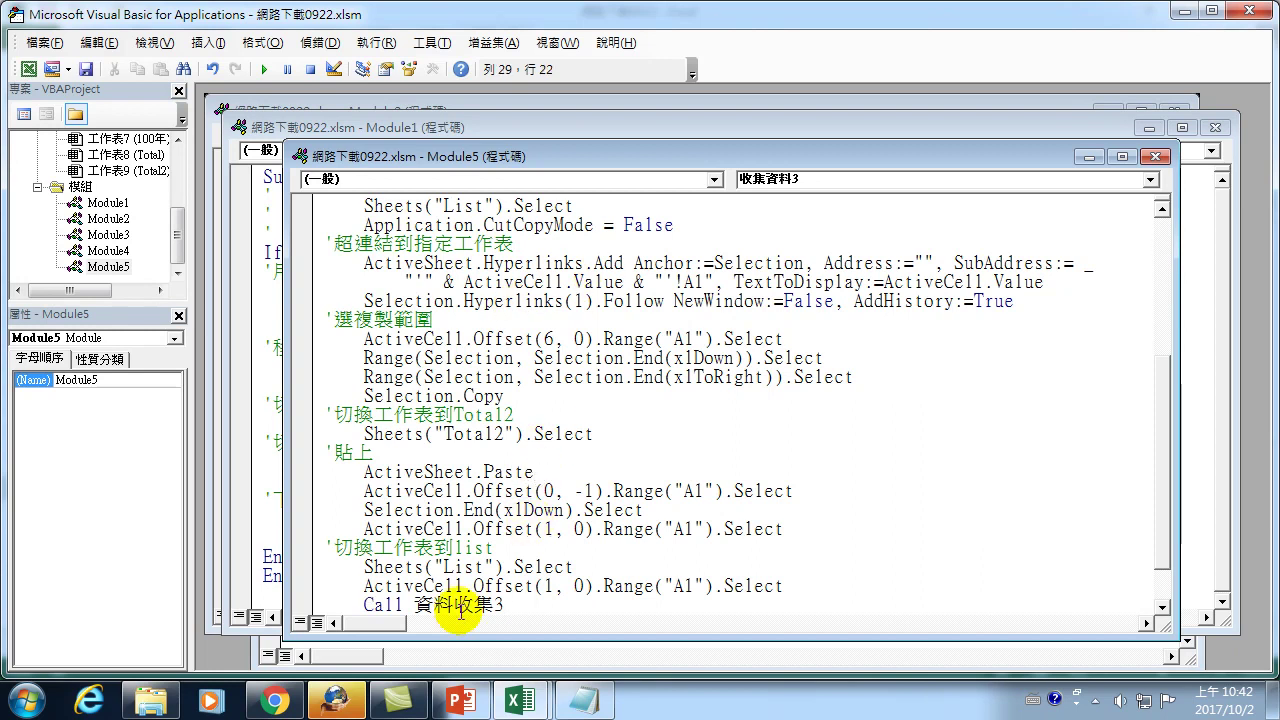
- Review the finished macro code and switch back to the Excel workbook with Alt+F11
scroll(475, 320, up, 4)
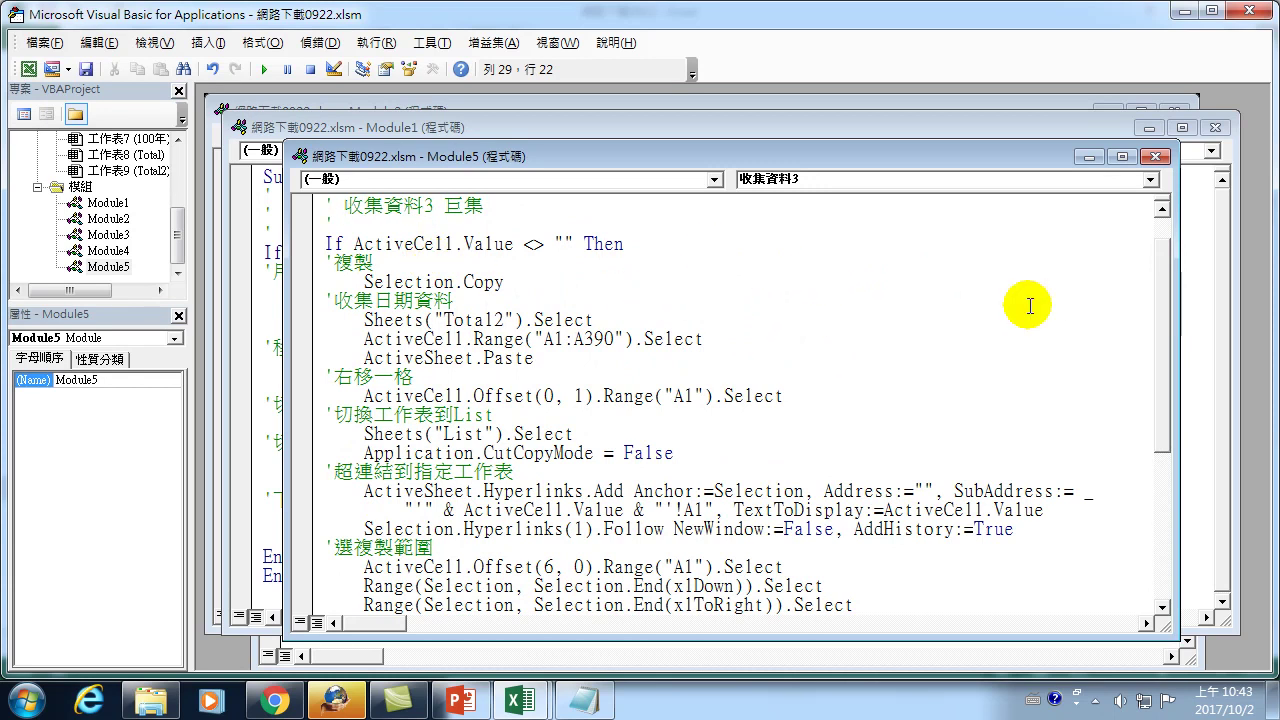
drag(1160, 272, 1160, 485)
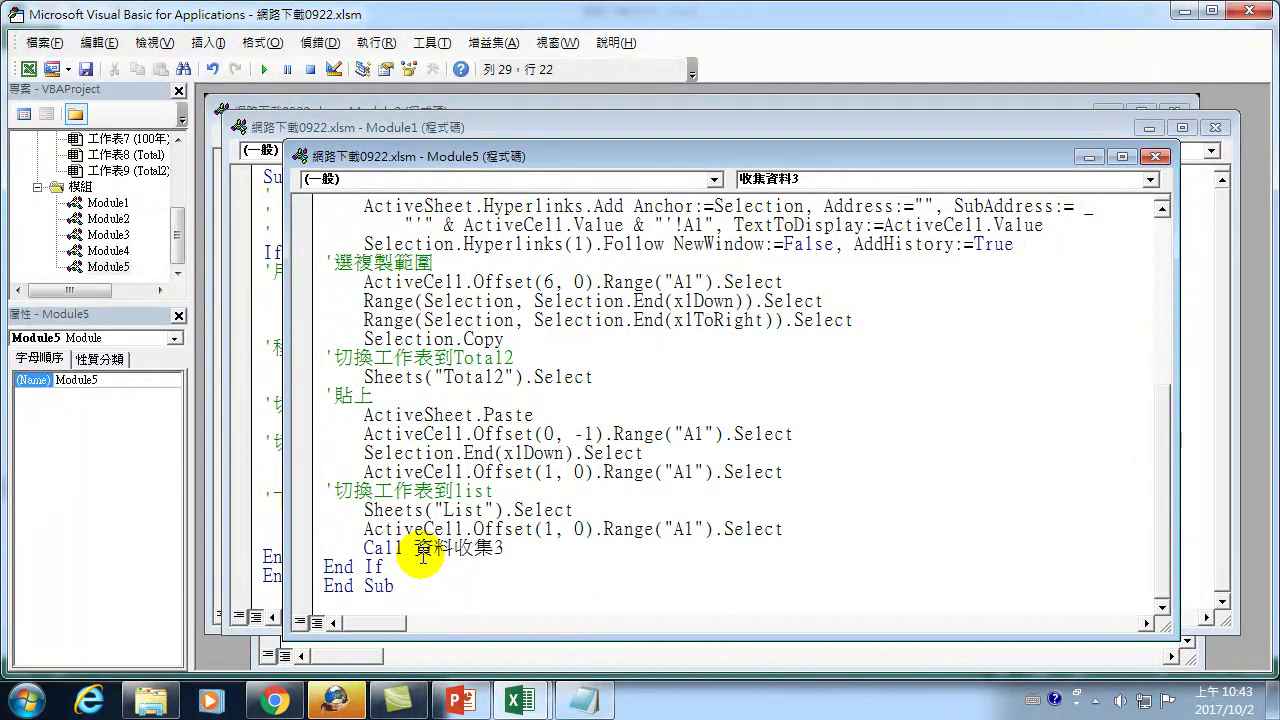
scroll(1158, 510, up, 6)
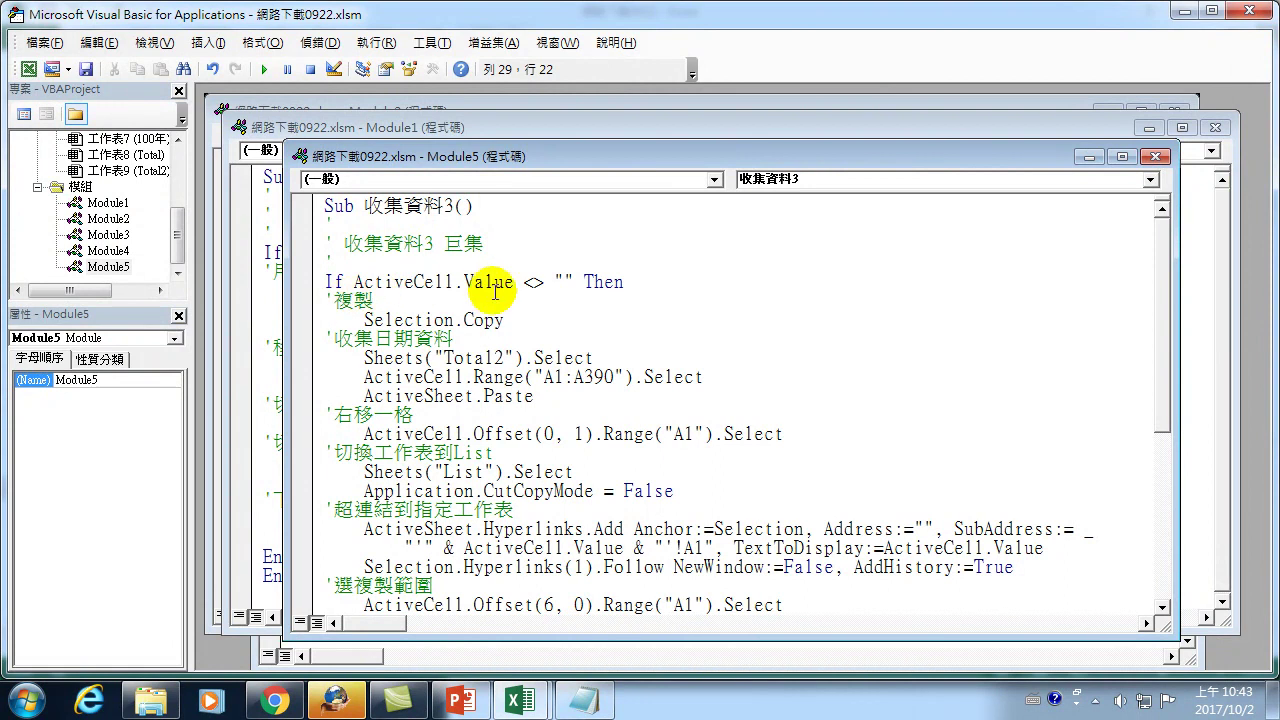
key(alt+F11)
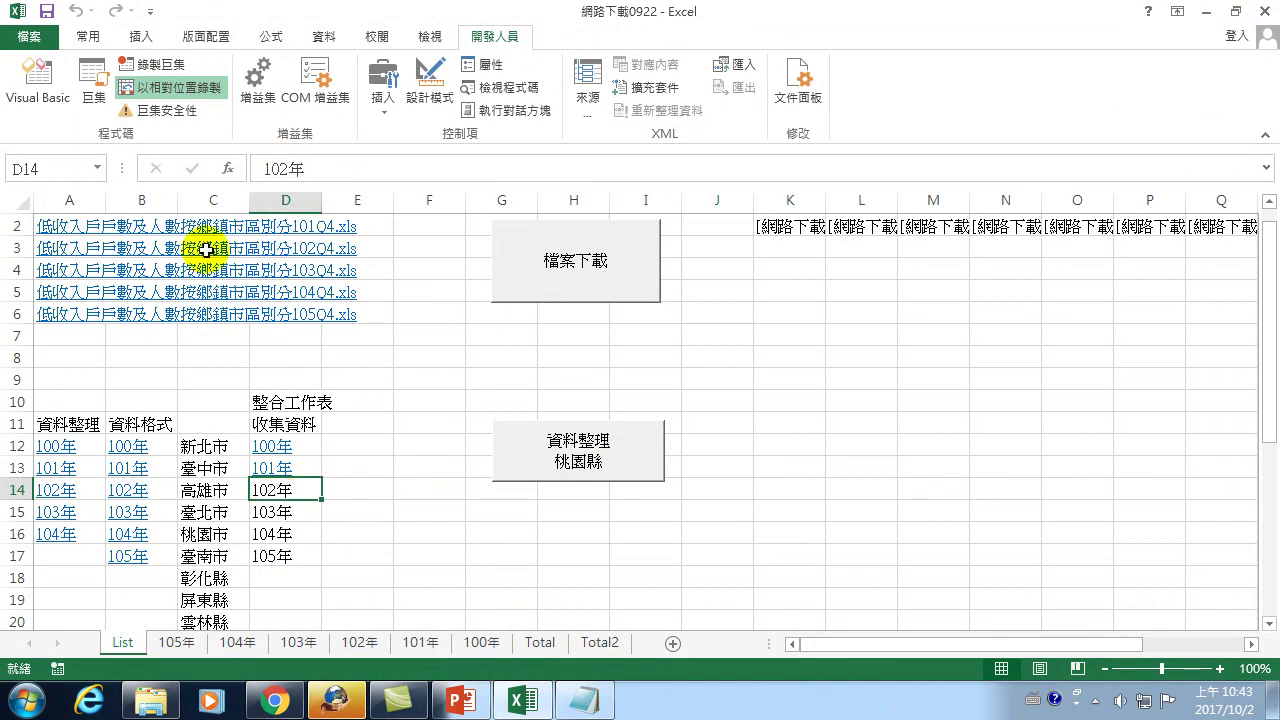
- Check Total2, then test-run 收集資料3 from the List sheet and dismiss the undefined Sub compile error
click(601, 642)
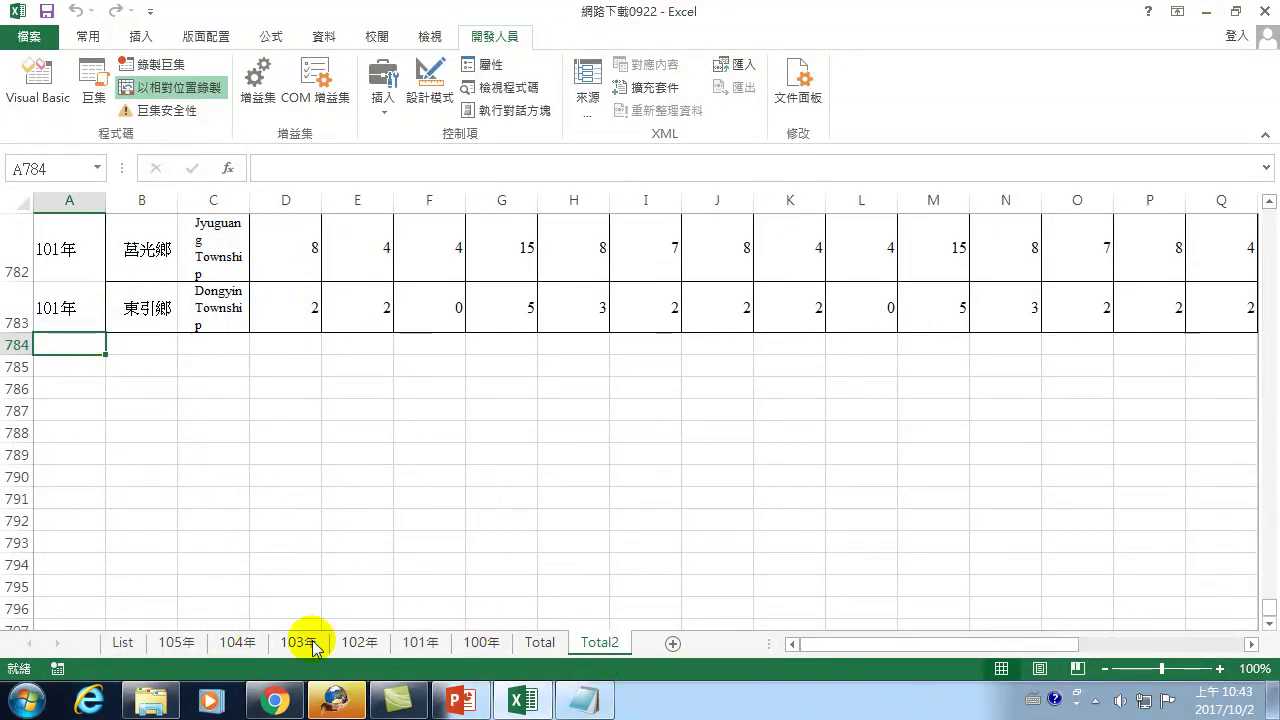
click(122, 642)
click(86, 95)
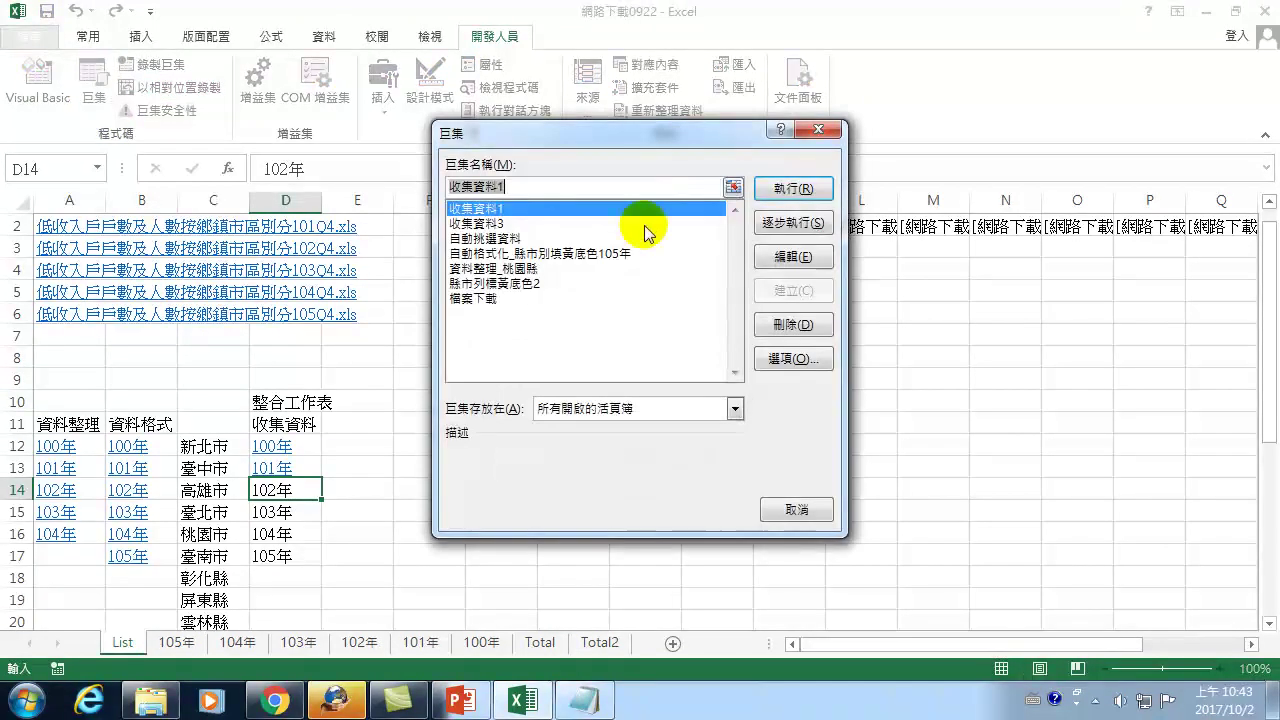
click(489, 224)
click(805, 189)
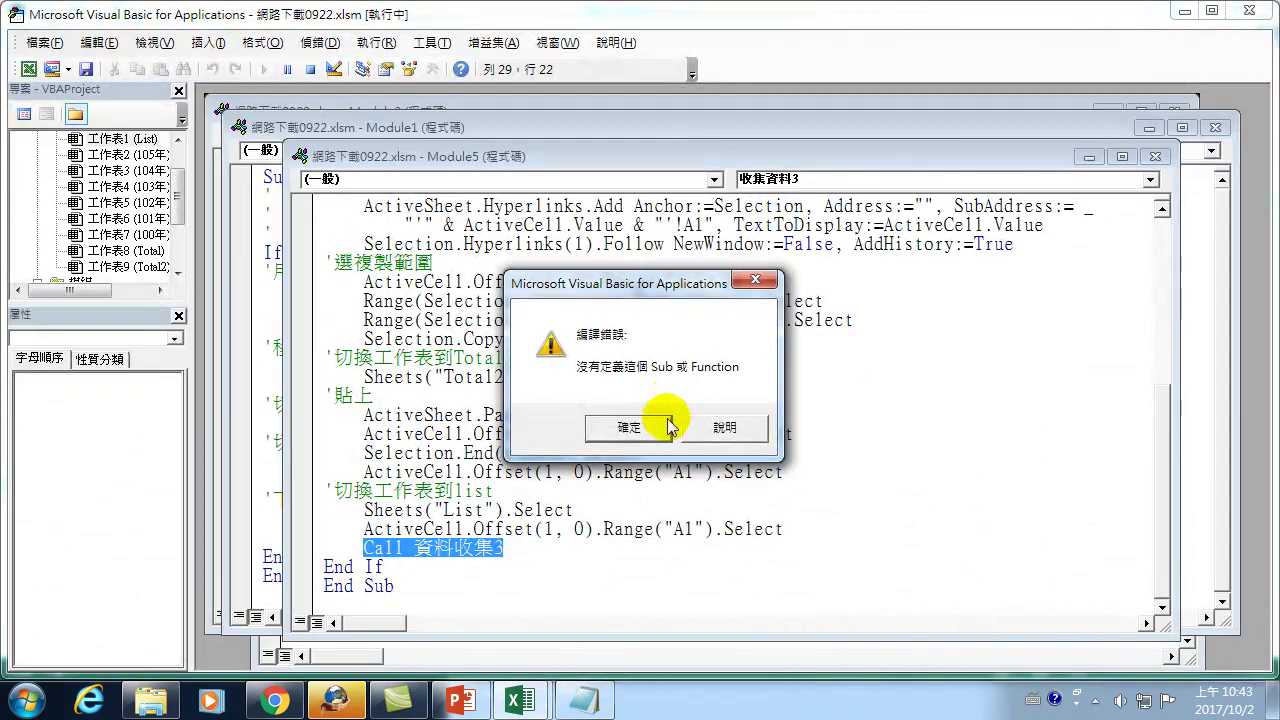
click(640, 427)
- Fix the recursive line to read Call 收集資料3 and close the VBA editor, stopping debugging
drag(366, 206, 457, 206)
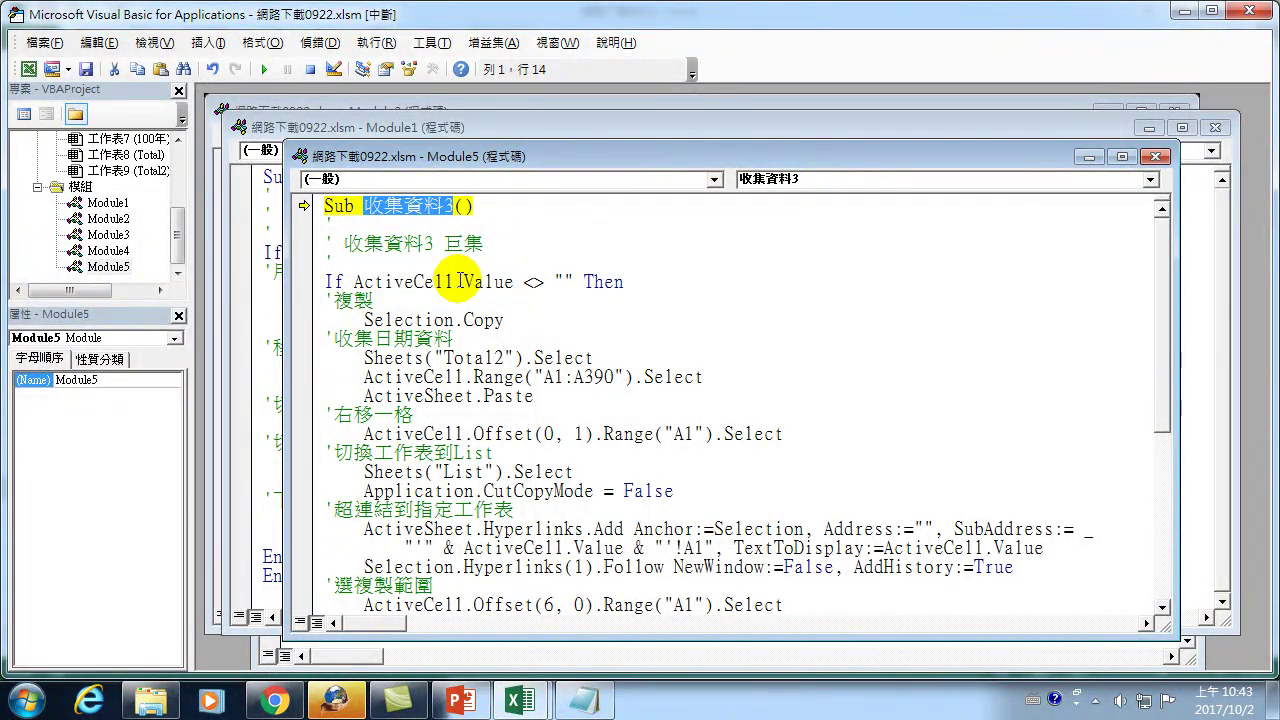
scroll(430, 380, down, 6)
double_click(476, 453)
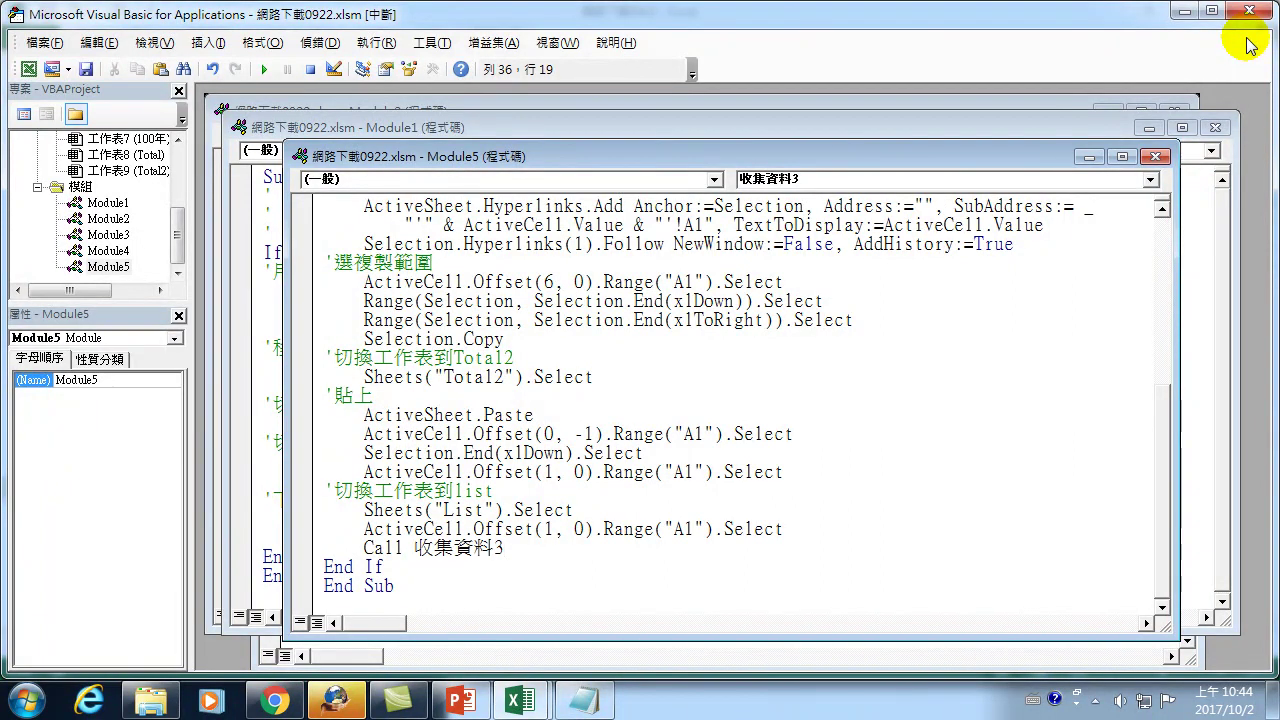
click(1256, 10)
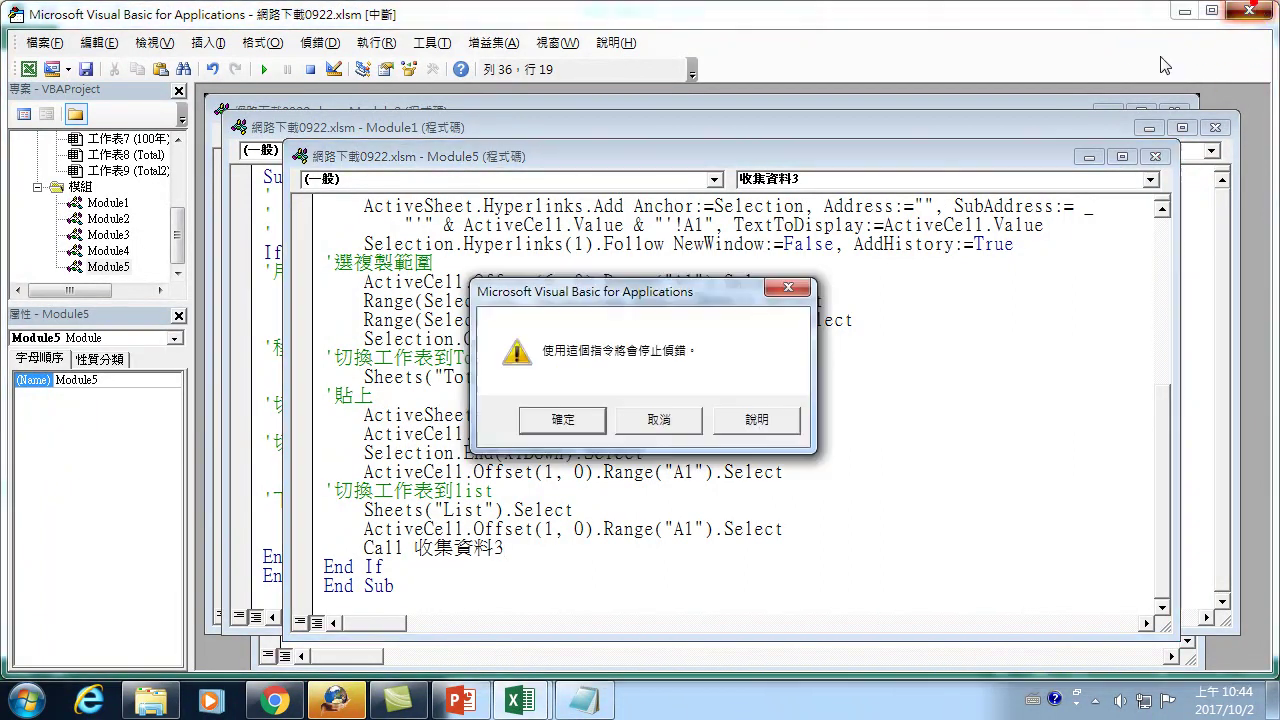
click(585, 425)
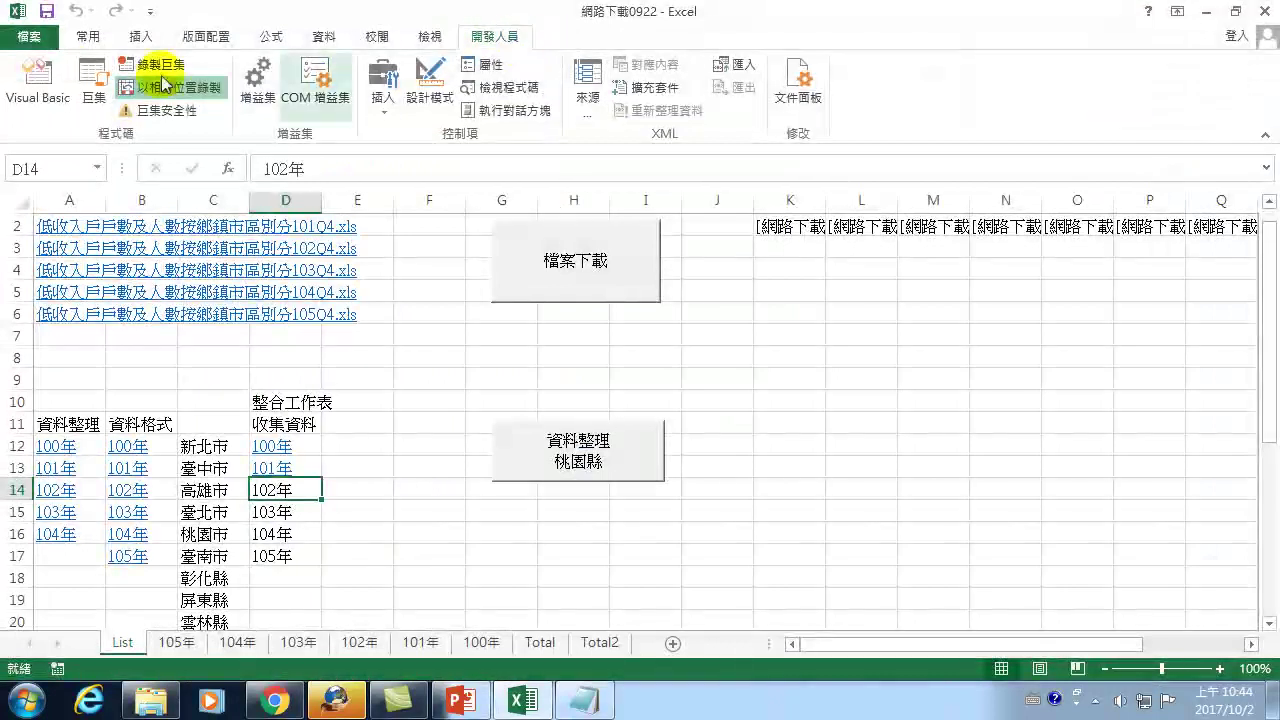
- Run 收集資料3 and confirm Total2 holds data through row 2343, ending with 105年
click(90, 78)
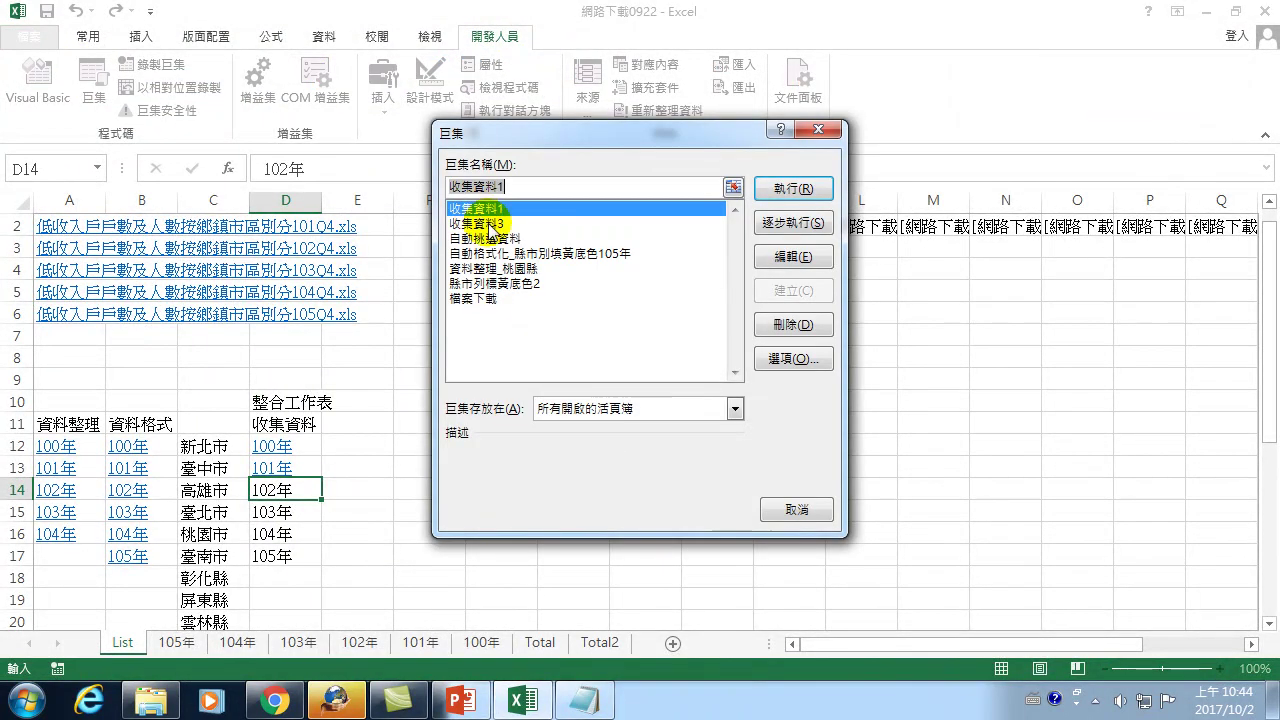
click(779, 189)
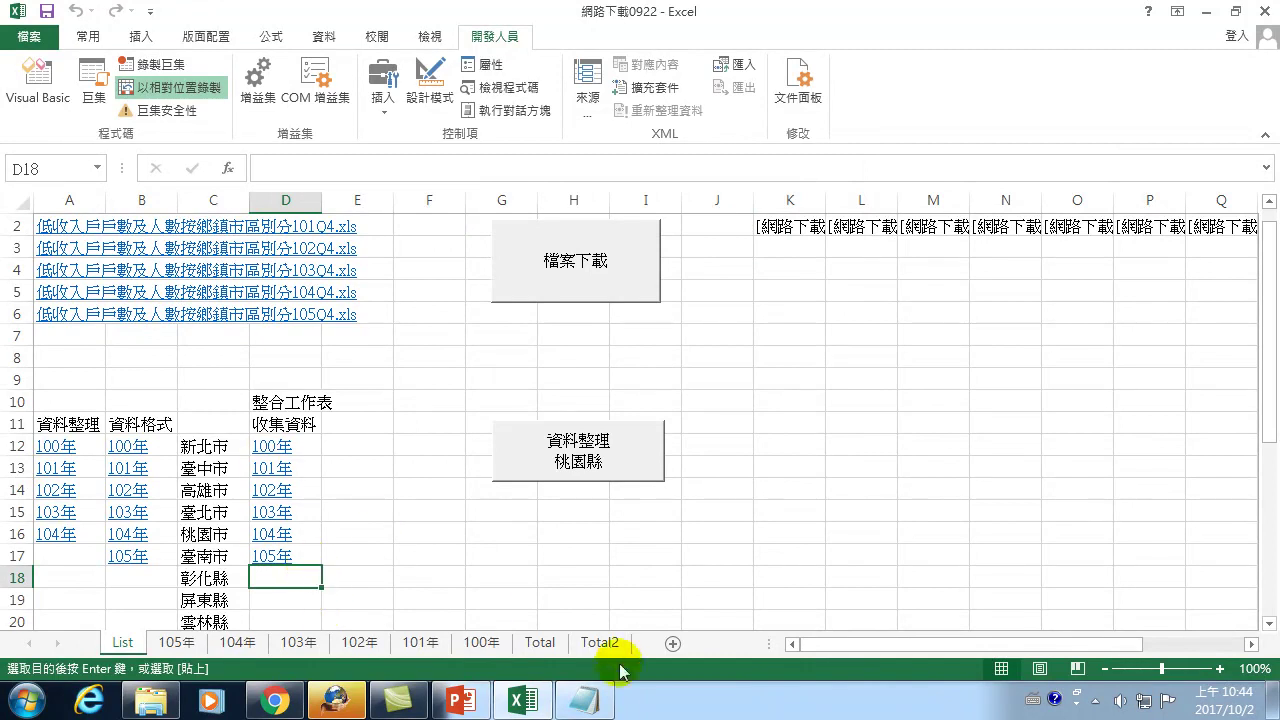
click(600, 642)
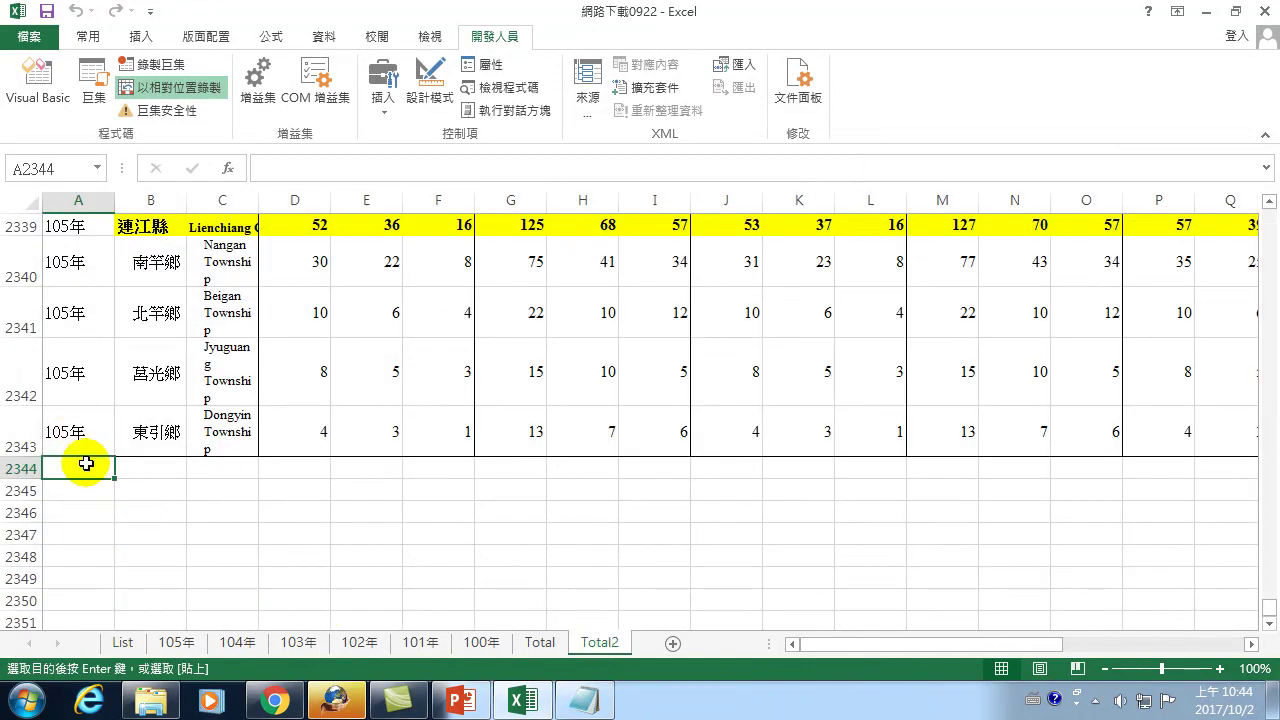